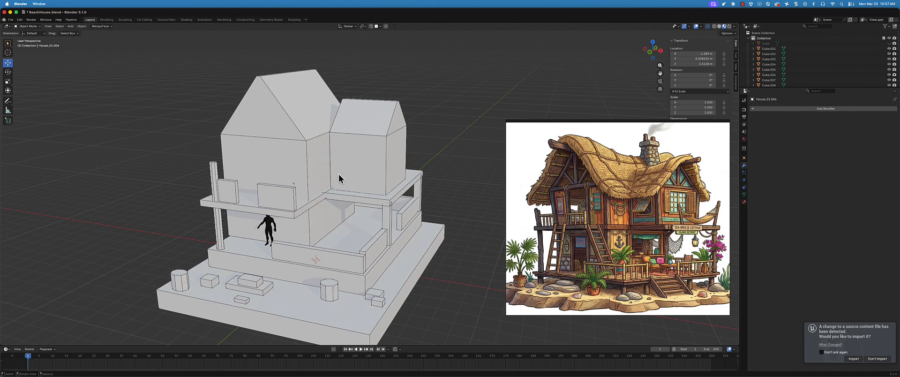
# Examine the blocked-out beach house from several sides against the reference picture and select its base slab
pyautogui.moveTo(339, 174); pyautogui.dragTo(338, 207, button='middle')
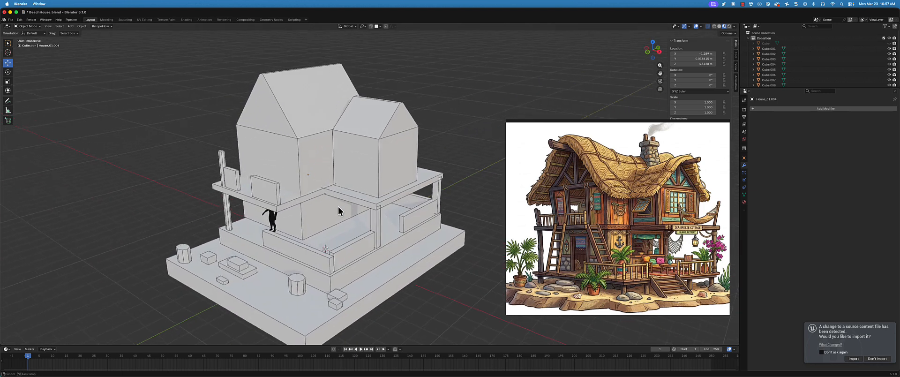
pyautogui.moveTo(373, 166); pyautogui.dragTo(368, 173, button='middle')
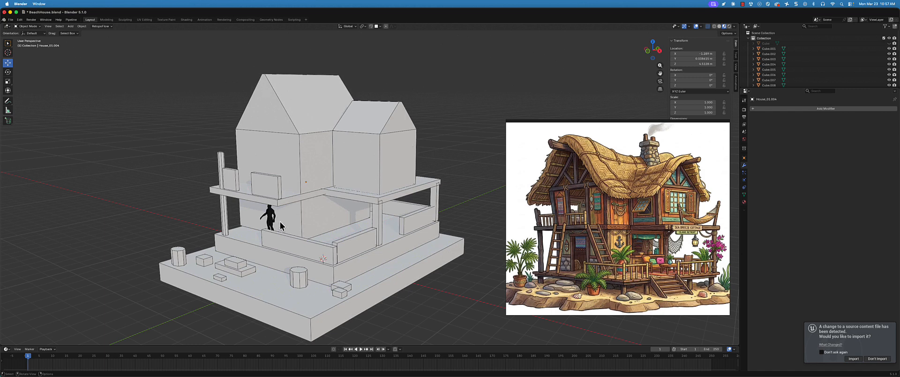
pyautogui.moveTo(281, 226); pyautogui.dragTo(365, 219, button='middle')
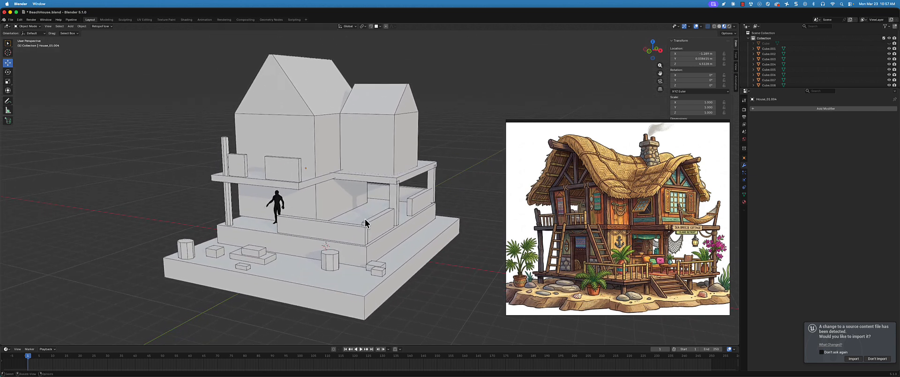
pyautogui.scroll(3, 364, 218)
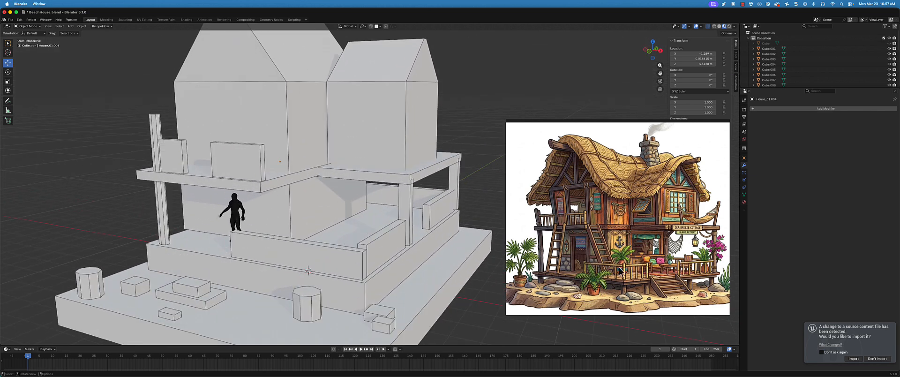
pyautogui.moveTo(403, 225)
pyautogui.mouseDown(button='middle')
pyautogui.moveTo(388, 209)
pyautogui.moveTo(395, 235)
pyautogui.moveTo(401, 221)
pyautogui.mouseUp(button='middle')
pyautogui.scroll(-2, 388, 209)
pyautogui.click(402, 221)
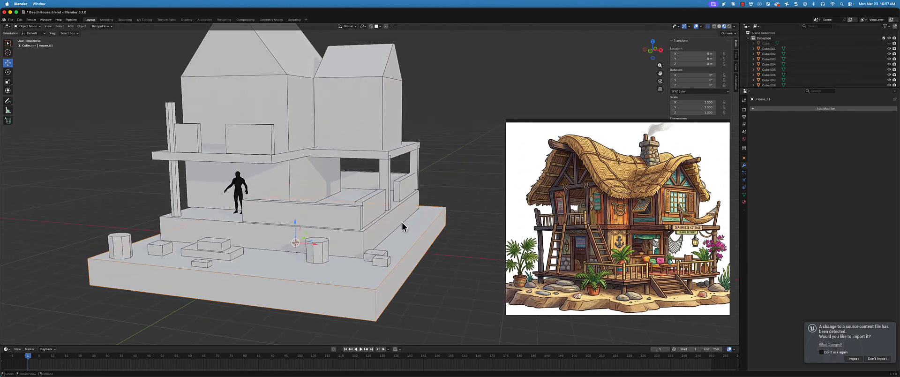
# Change the viewport shading from Material Preview to Solid
pyautogui.click(708, 27)
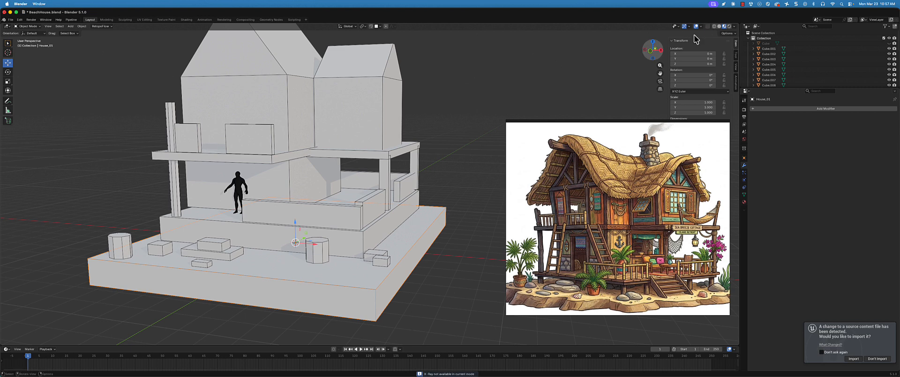
pyautogui.moveTo(402, 243); pyautogui.dragTo(441, 217, button='middle')
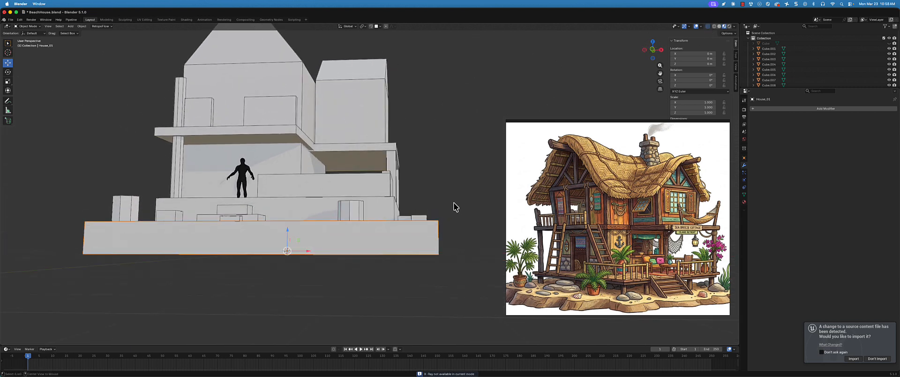
pyautogui.moveTo(454, 202); pyautogui.dragTo(452, 210, button='middle')
pyautogui.press('z')
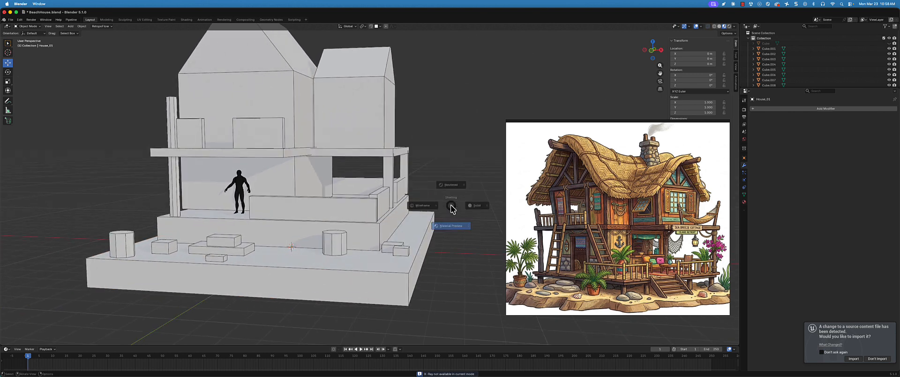
pyautogui.click(478, 213)
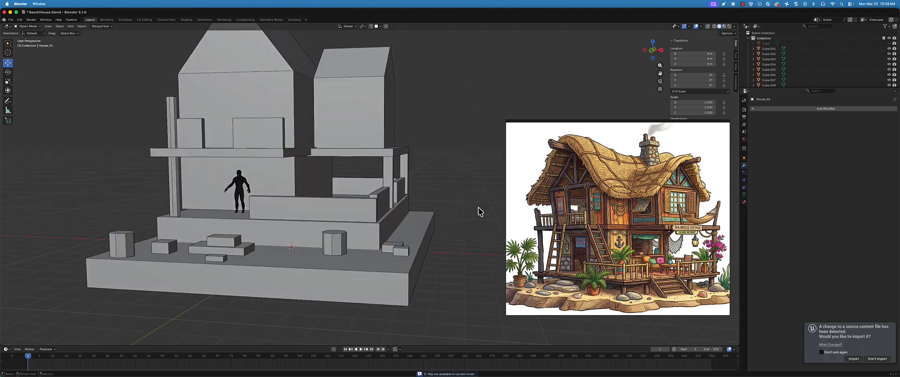
# Select the base slab and toggle X-ray to compare the see-through and opaque views of the house
pyautogui.click(708, 27)
pyautogui.moveTo(339, 199); pyautogui.dragTo(407, 241, button='middle')
pyautogui.click(408, 243)
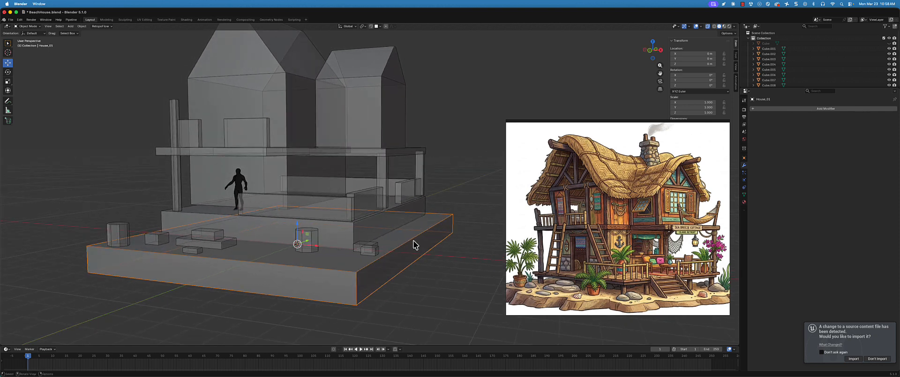
pyautogui.moveTo(413, 240); pyautogui.dragTo(420, 197, button='middle')
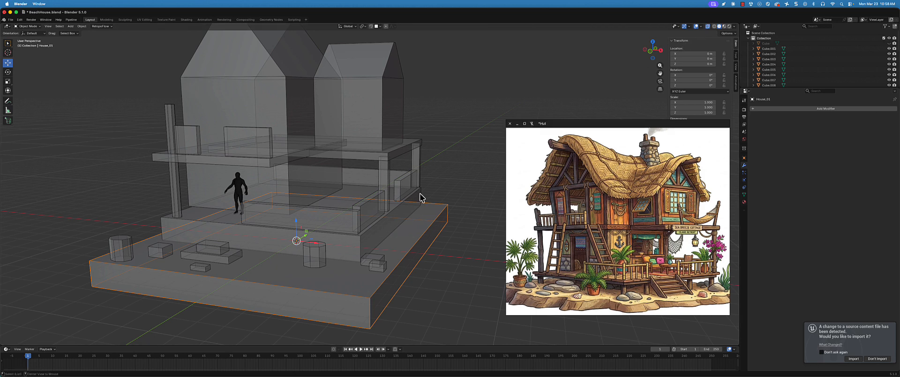
pyautogui.hotkey('alt', 'z')
pyautogui.hotkey('alt', 'z')
pyautogui.hotkey('alt', 'z')
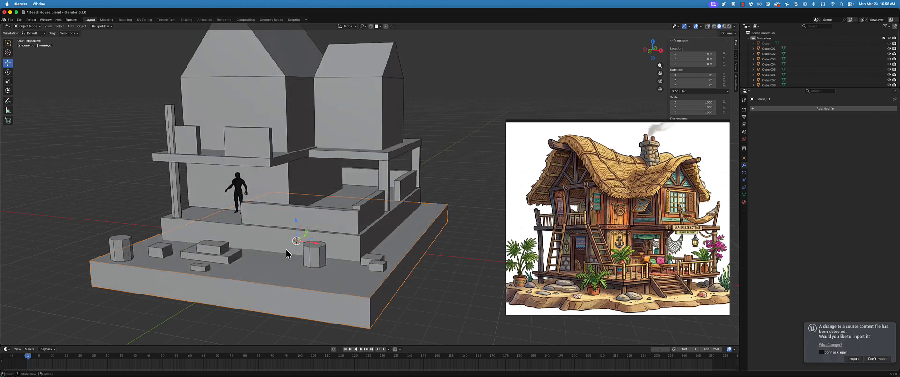
# Switch the base slab into Edit Mode and return it to Object Mode
pyautogui.moveTo(287, 254); pyautogui.dragTo(326, 210, button='middle')
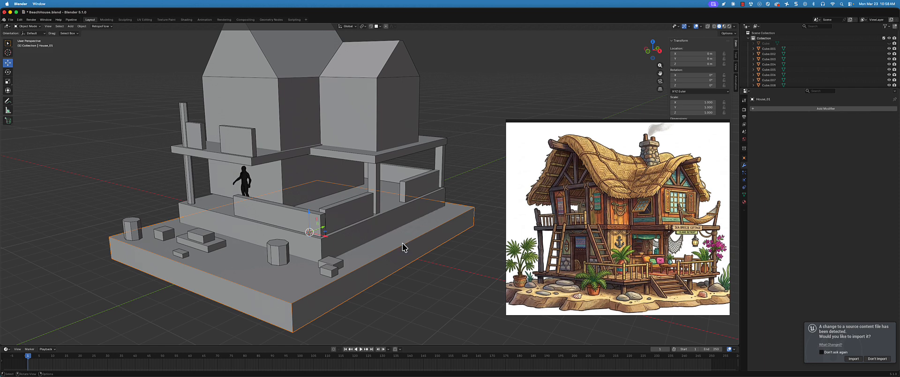
pyautogui.scroll(4, 414, 263)
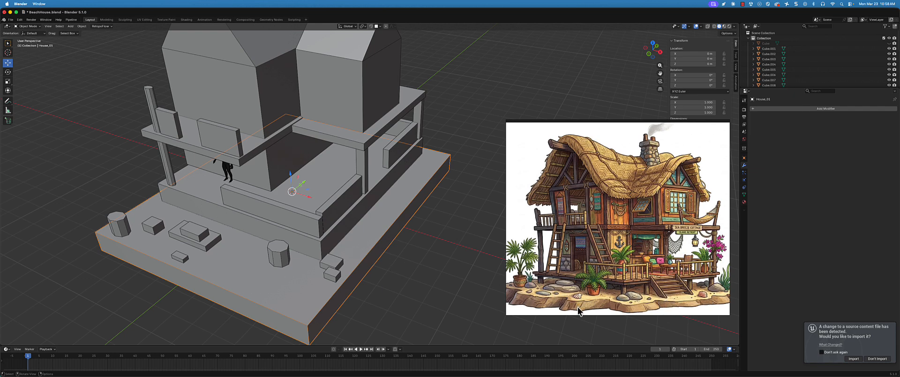
pyautogui.moveTo(380, 238); pyautogui.dragTo(383, 231, button='middle')
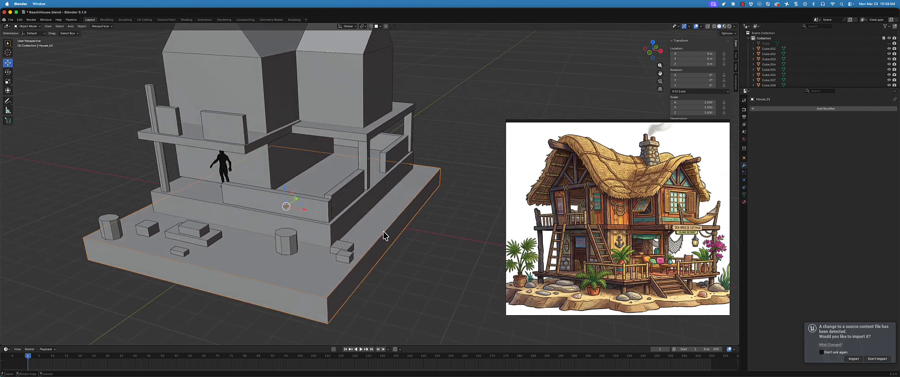
pyautogui.hotkey('ctrl', 'Tab')
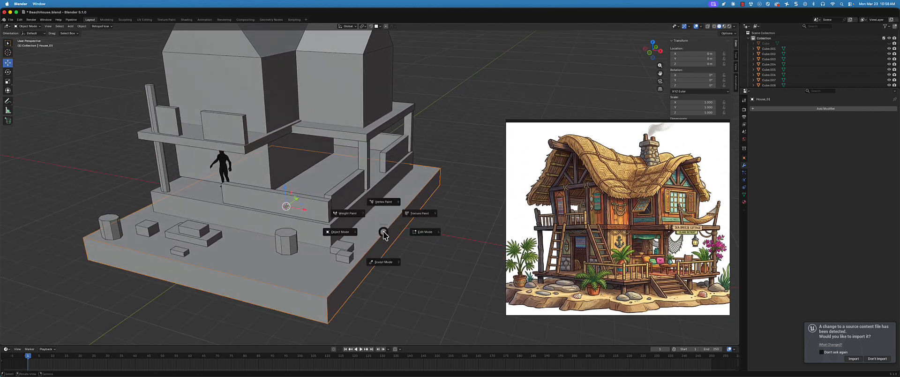
pyautogui.click(424, 231)
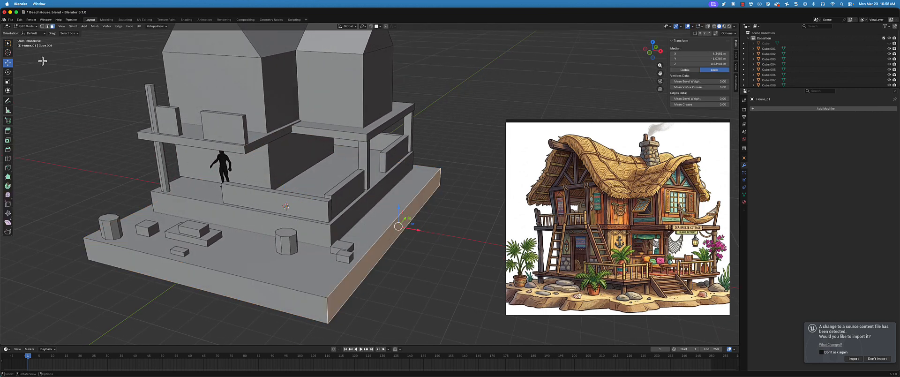
pyautogui.click(34, 27)
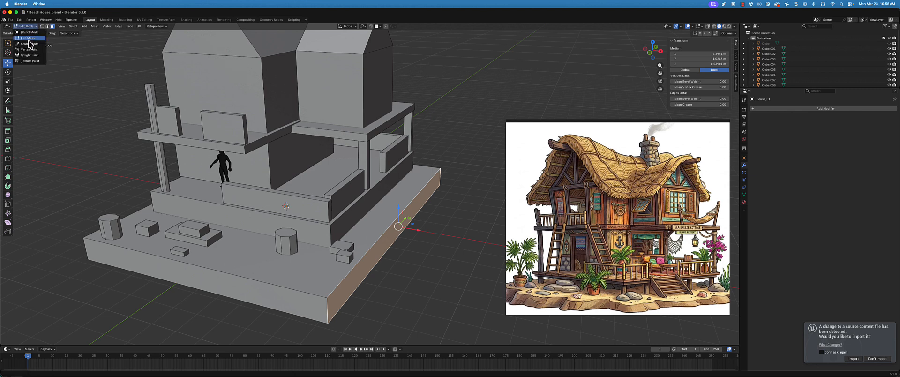
pyautogui.click(29, 38)
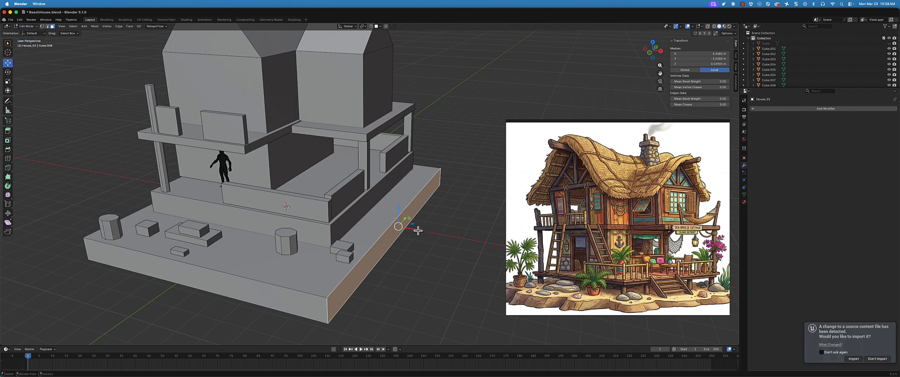
pyautogui.moveTo(418, 230); pyautogui.dragTo(448, 237)
pyautogui.moveTo(448, 238); pyautogui.dragTo(323, 191, button='middle')
pyautogui.hotkey('ctrl', 'Tab')
pyautogui.click(313, 199)
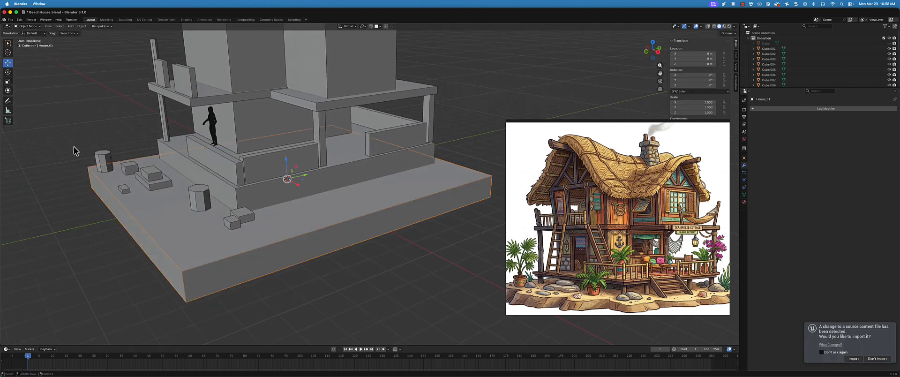
# Draw a thin upright box with the Add Cube tool, projecting outward from the side wall of the raised deck
pyautogui.click(10, 124)
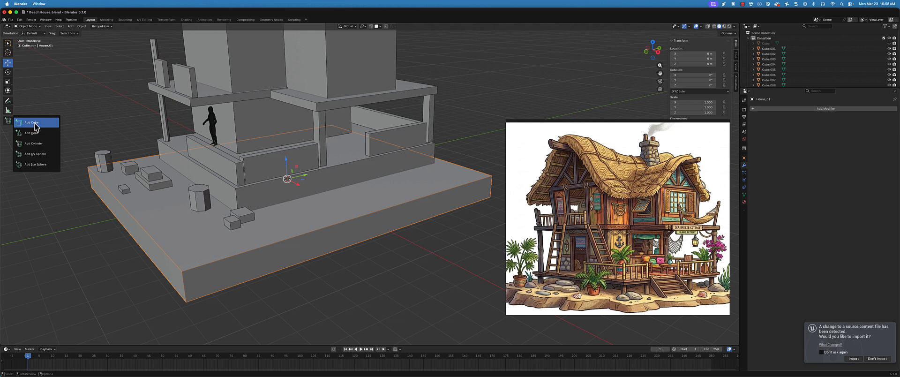
pyautogui.click(50, 127)
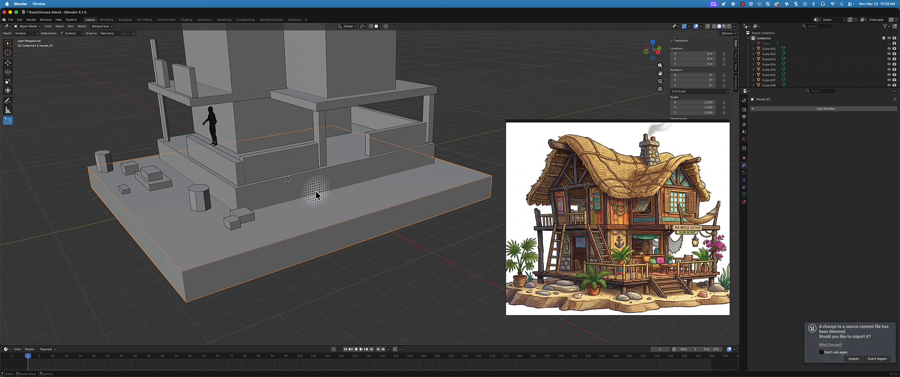
pyautogui.moveTo(316, 191); pyautogui.dragTo(323, 203, button='middle')
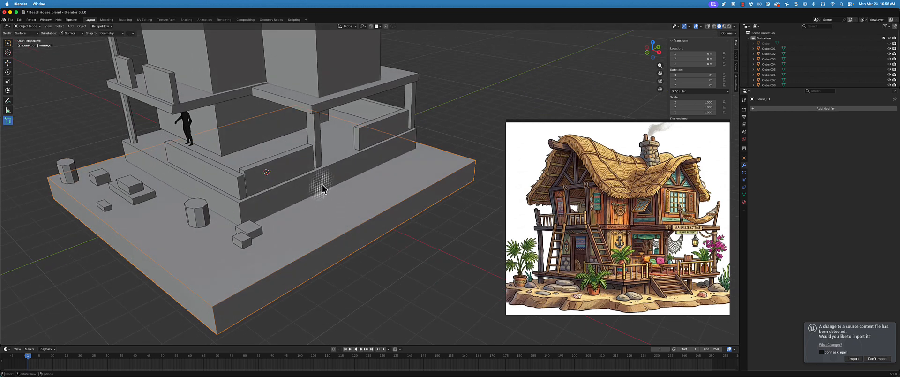
pyautogui.moveTo(322, 175); pyautogui.dragTo(325, 191)
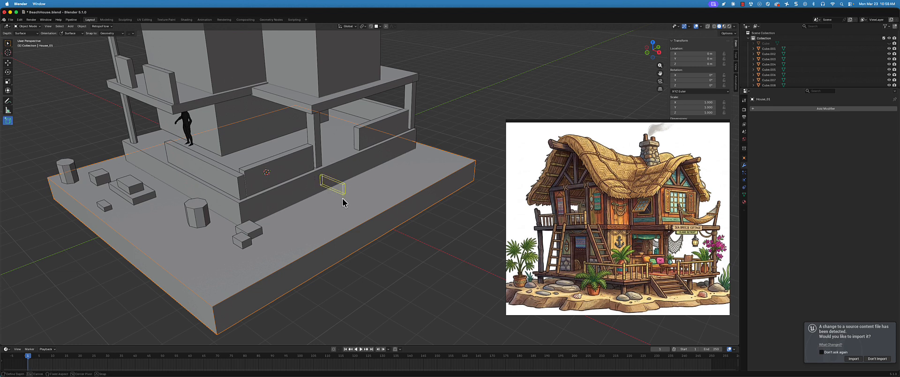
pyautogui.click(345, 198)
# In Edit Mode, pull the box's outer bottom edge down and inward and lower its outer top edge to form a sloping stair side
pyautogui.moveTo(346, 201); pyautogui.dragTo(366, 193, button='middle')
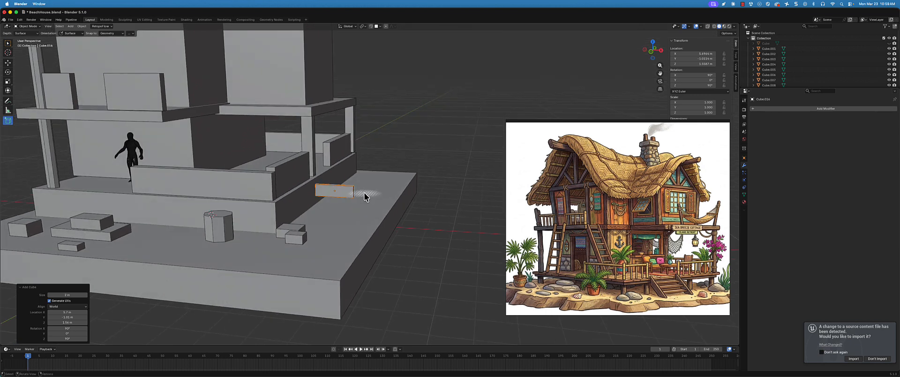
pyautogui.scroll(4, 366, 193)
pyautogui.moveTo(287, 202); pyautogui.dragTo(252, 219, button='middle')
pyautogui.scroll(2, 328, 219)
pyautogui.moveTo(329, 219); pyautogui.dragTo(378, 209, button='middle')
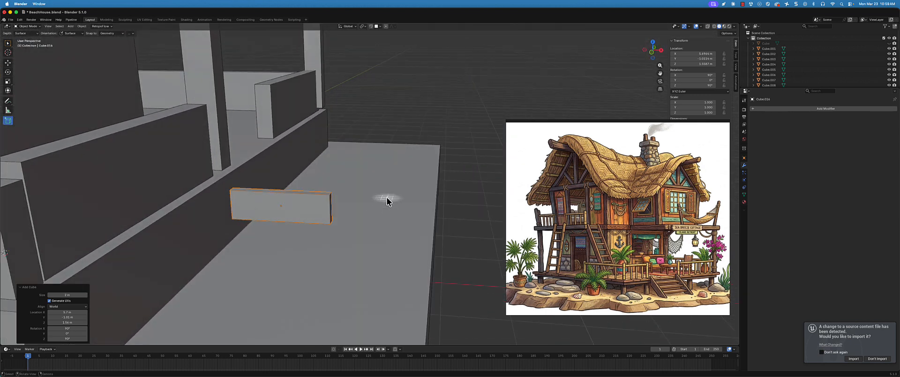
pyautogui.hotkey('ctrl', 'Tab')
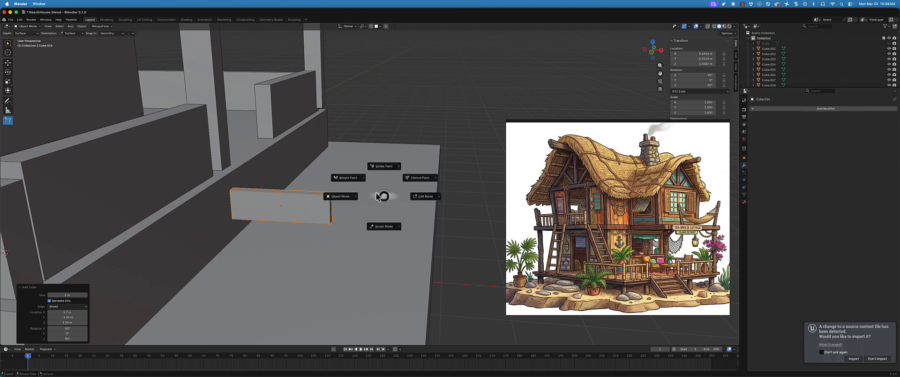
pyautogui.click(415, 198)
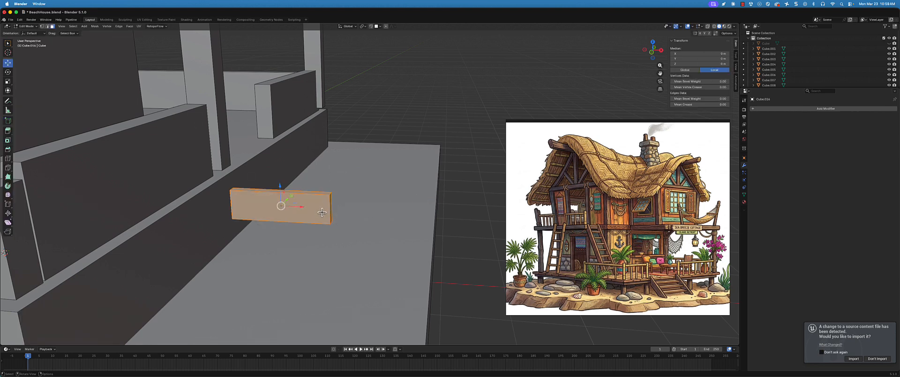
pyautogui.moveTo(321, 213); pyautogui.dragTo(338, 213, button='middle')
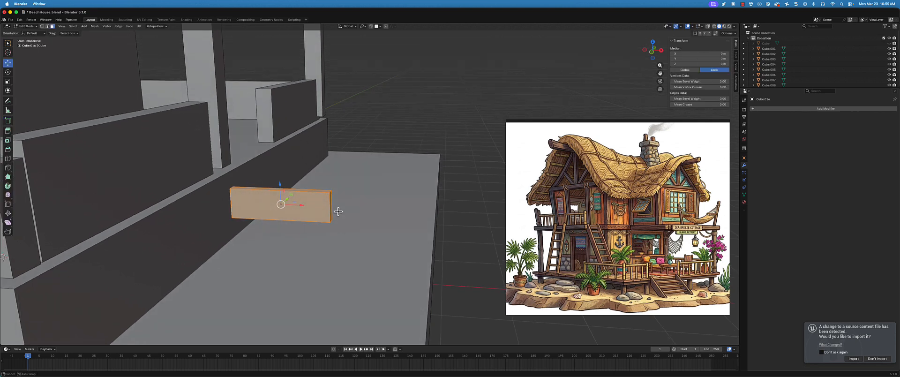
pyautogui.click(47, 26)
pyautogui.click(343, 236)
pyautogui.moveTo(331, 201); pyautogui.dragTo(345, 232)
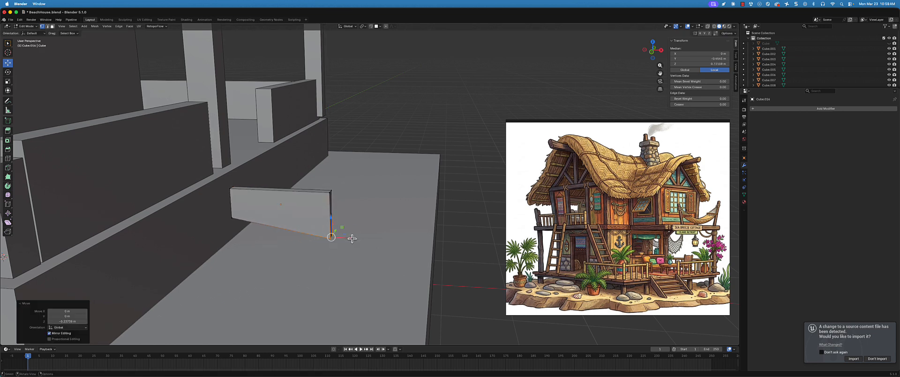
pyautogui.press('super+z')
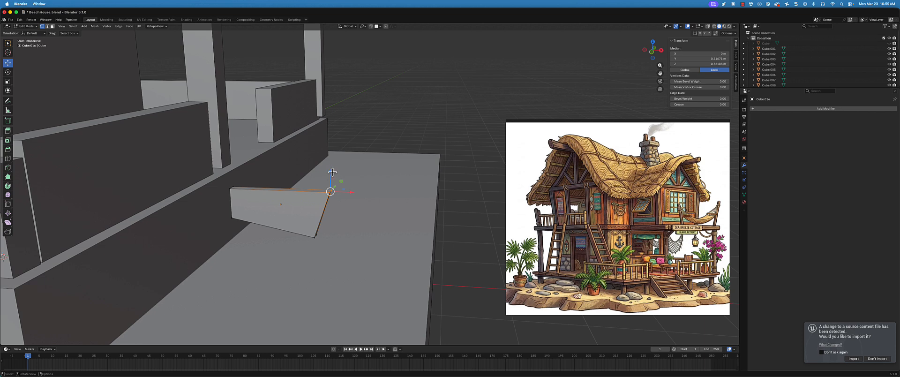
pyautogui.moveTo(333, 172); pyautogui.dragTo(328, 238)
# With X-ray on, select both lower outer vertices of the sloping piece and nudge them down level with its tip
pyautogui.moveTo(299, 212); pyautogui.dragTo(322, 249)
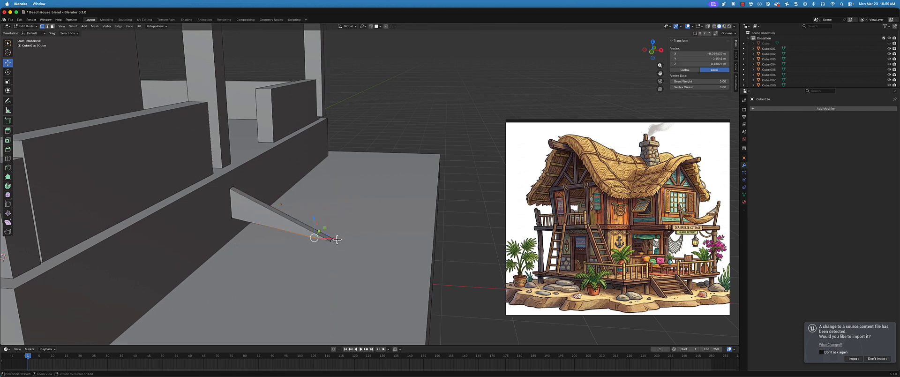
pyautogui.hotkey('alt', 'z')
pyautogui.click(310, 213)
pyautogui.moveTo(310, 213); pyautogui.dragTo(322, 226, button='middle')
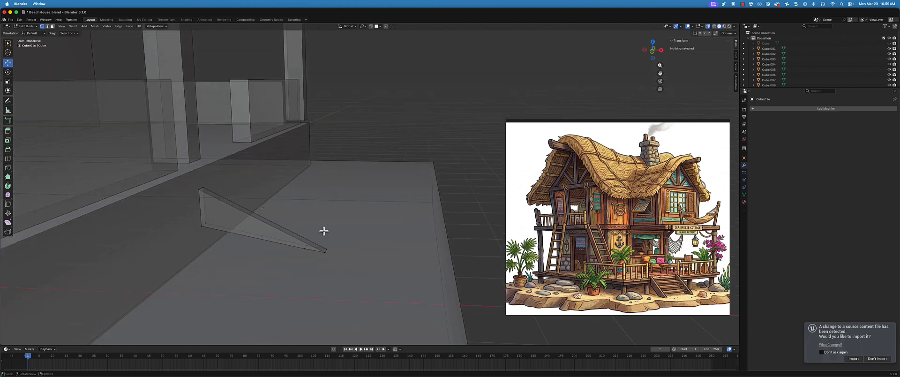
pyautogui.moveTo(286, 225)
pyautogui.mouseDown()
pyautogui.moveTo(314, 261)
pyautogui.moveTo(324, 245)
pyautogui.moveTo(278, 233)
pyautogui.mouseUp()
pyautogui.moveTo(277, 233); pyautogui.dragTo(302, 234, button='middle')
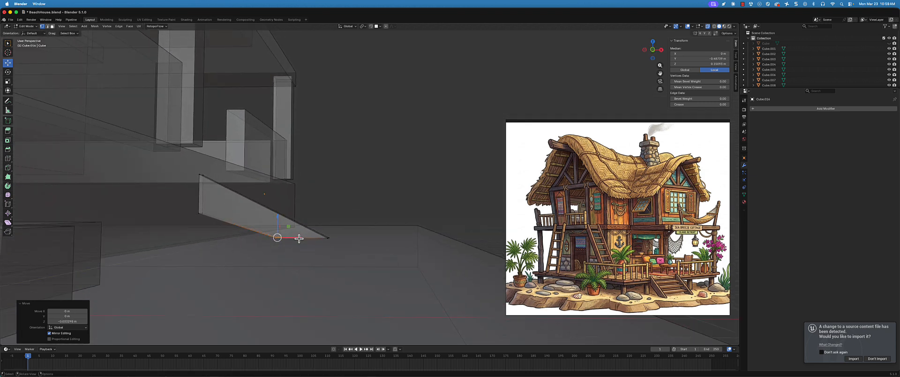
pyautogui.moveTo(300, 240); pyautogui.dragTo(300, 240)
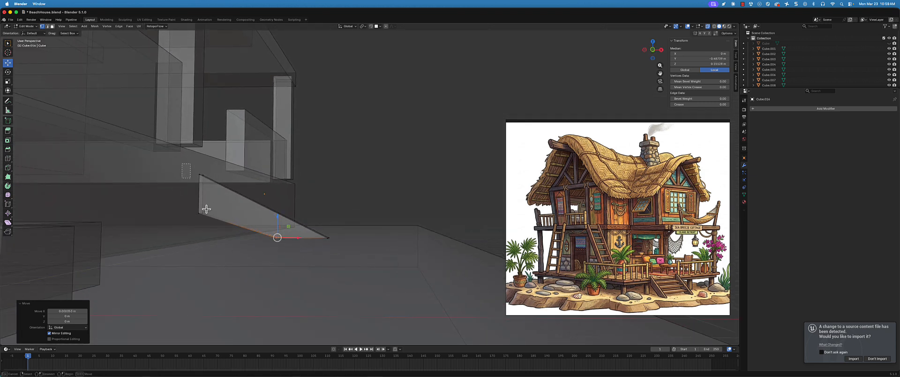
# Raise the stair side's inner upper edge to the deck surface and lower its inner bottom edge slightly
pyautogui.click(207, 179)
pyautogui.moveTo(202, 174); pyautogui.dragTo(202, 142)
pyautogui.moveTo(291, 177); pyautogui.dragTo(309, 187, button='middle')
pyautogui.scroll(4, 651, 293)
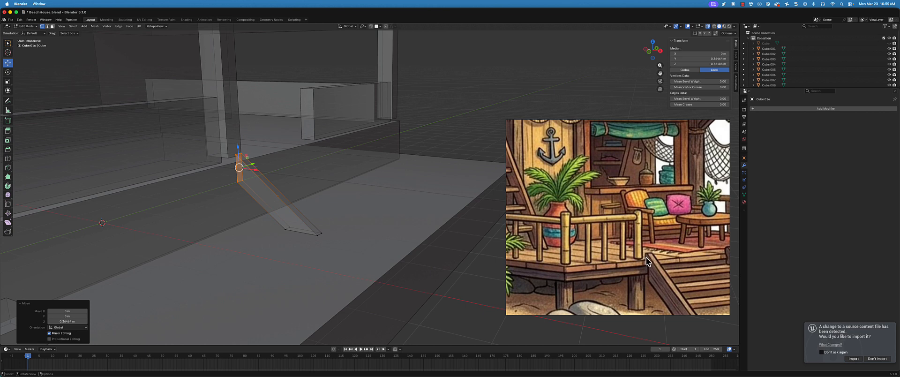
pyautogui.moveTo(243, 202); pyautogui.dragTo(232, 184, button='middle')
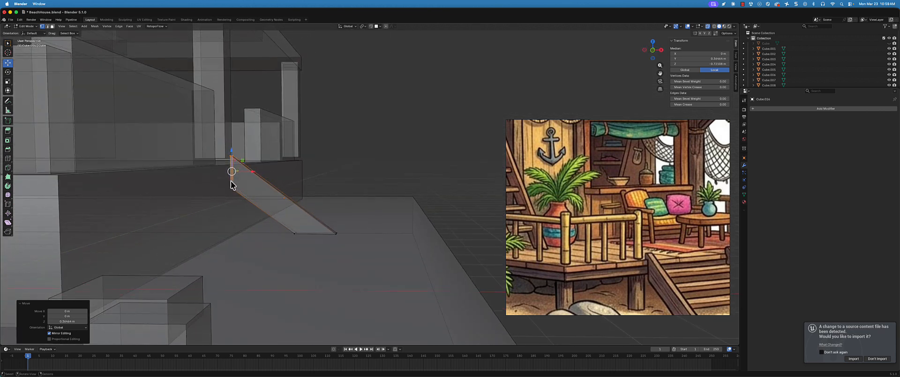
pyautogui.moveTo(211, 172); pyautogui.dragTo(232, 171)
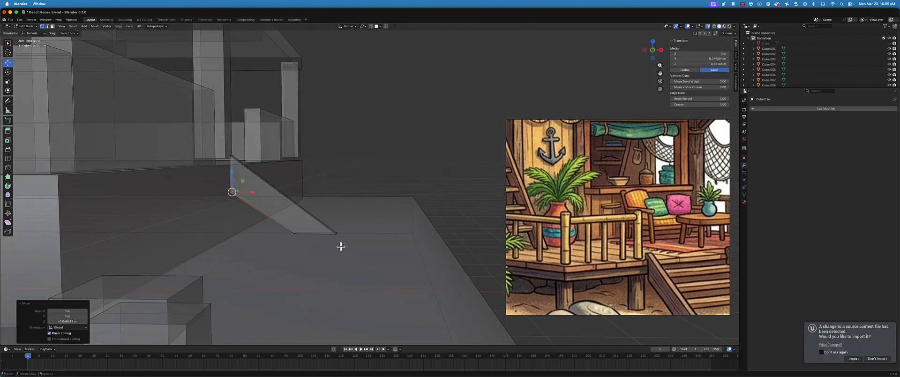
# Move the stair side's outer upper tip outward along X and return to Object Mode
pyautogui.click(337, 233)
pyautogui.press('g')
pyautogui.press('x')
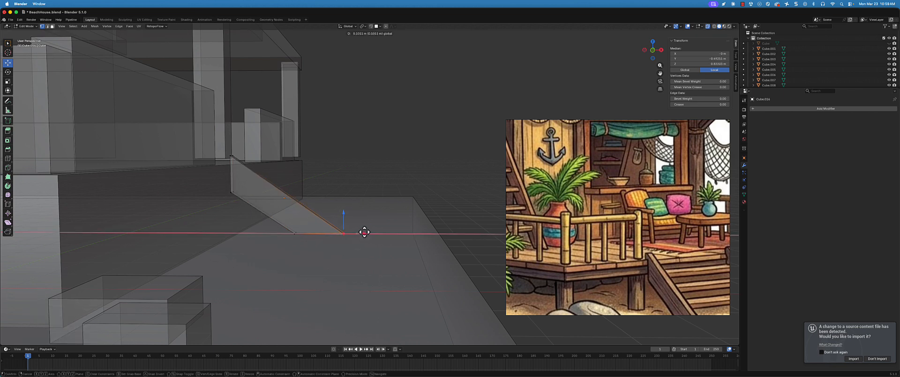
pyautogui.click(365, 232)
pyautogui.moveTo(378, 215); pyautogui.dragTo(331, 192, button='middle')
pyautogui.hotkey('ctrl', 'Tab')
pyautogui.click(301, 185)
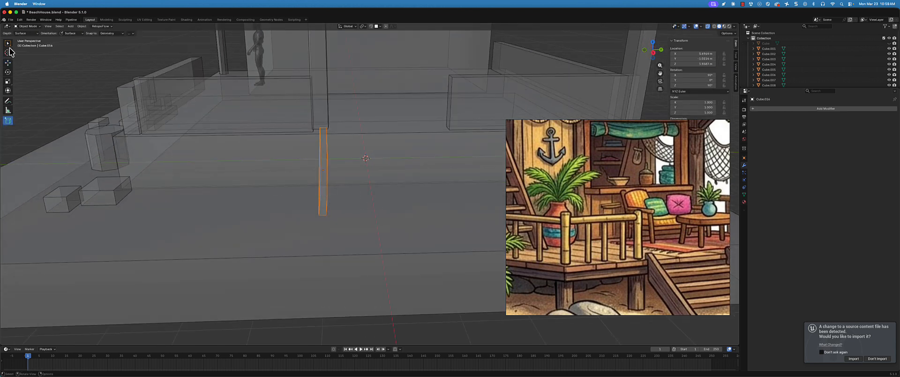
# Use the Move tool to shift the stair side slightly along Y, in line with the railing opening's edge
pyautogui.click(8, 62)
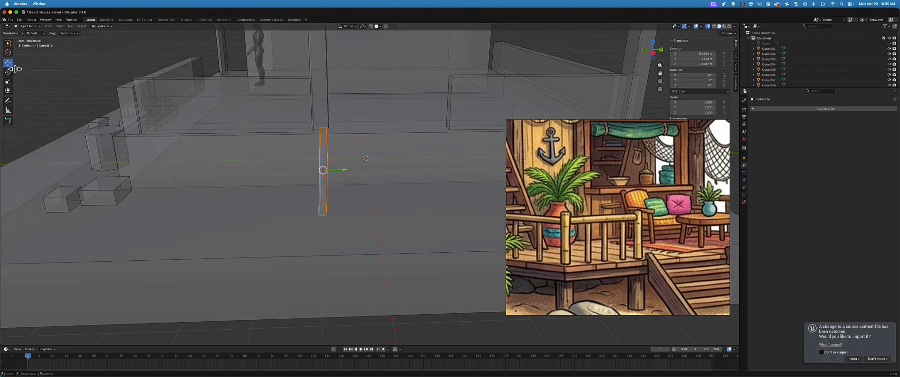
pyautogui.hotkey('shift', 'space')
pyautogui.click(367, 193)
pyautogui.moveTo(344, 171); pyautogui.dragTo(336, 171)
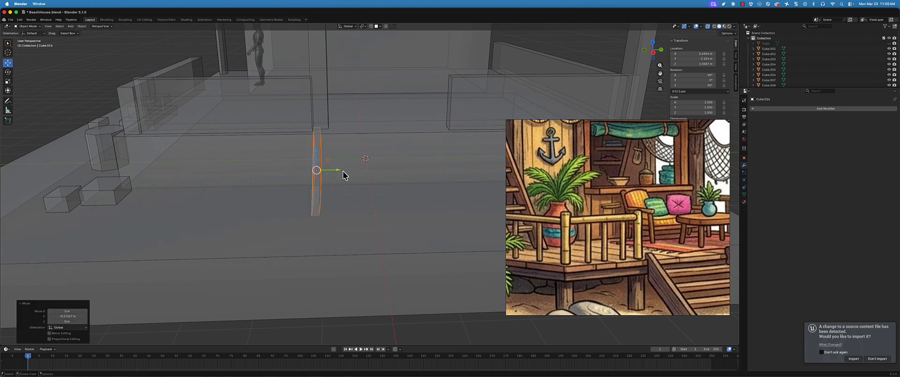
# Duplicate the stair side and place the copy along Y at the opposite edge of the railing opening
pyautogui.hotkey('shift', 'd')
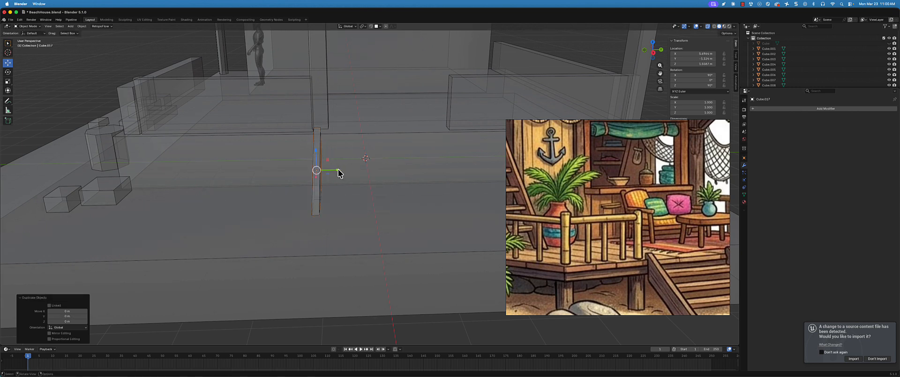
pyautogui.press('y')
pyautogui.click(473, 178)
pyautogui.moveTo(468, 184); pyautogui.dragTo(418, 211, button='middle')
pyautogui.scroll(-1, 703, 300)
pyautogui.moveTo(706, 303); pyautogui.dragTo(629, 254, button='middle')
pyautogui.moveTo(360, 192); pyautogui.dragTo(214, 182, button='middle')
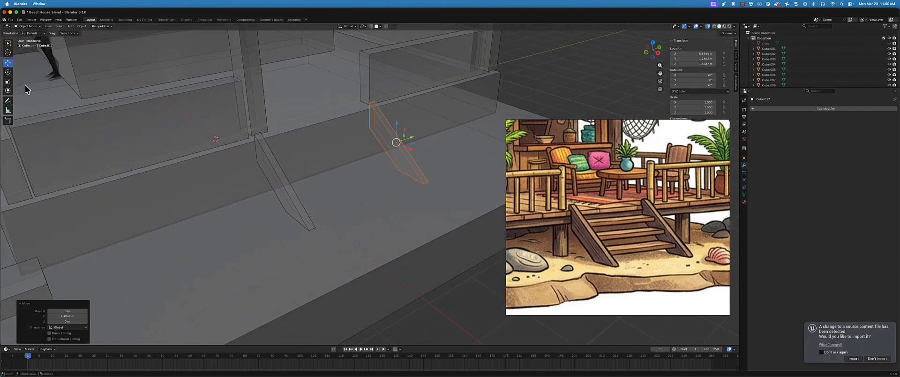
# Draw a thin flat tread with the Add Cube tool between the lower ends of the two stair sides
pyautogui.click(8, 120)
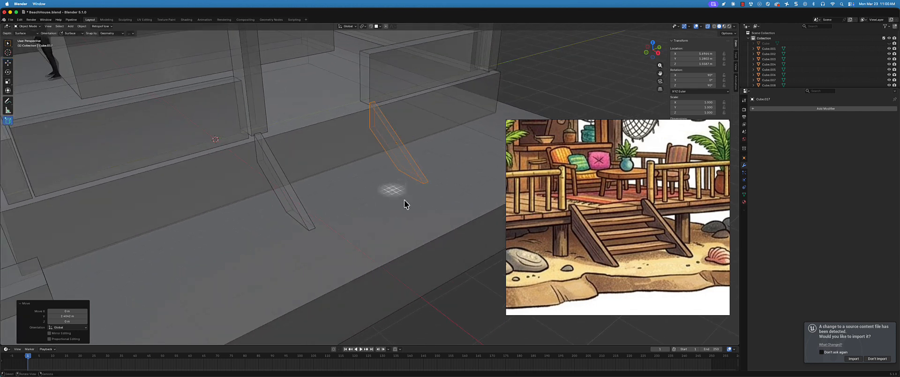
pyautogui.moveTo(398, 174); pyautogui.dragTo(325, 221)
pyautogui.click(331, 211)
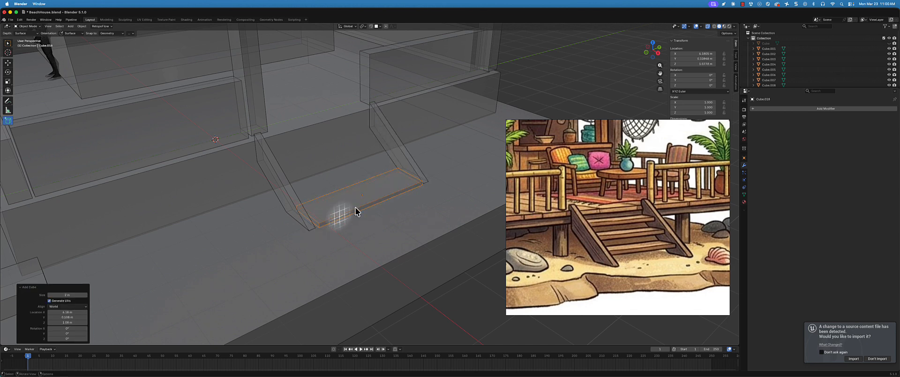
pyautogui.moveTo(358, 210); pyautogui.dragTo(368, 192, button='middle')
# Nudge the tread towards the middle and scale it slightly wider along Y so it reaches into both stair sides
pyautogui.press('w')
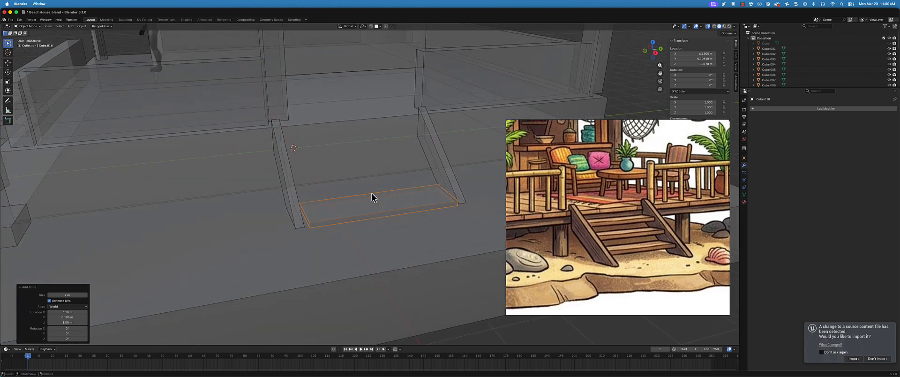
pyautogui.press('g')
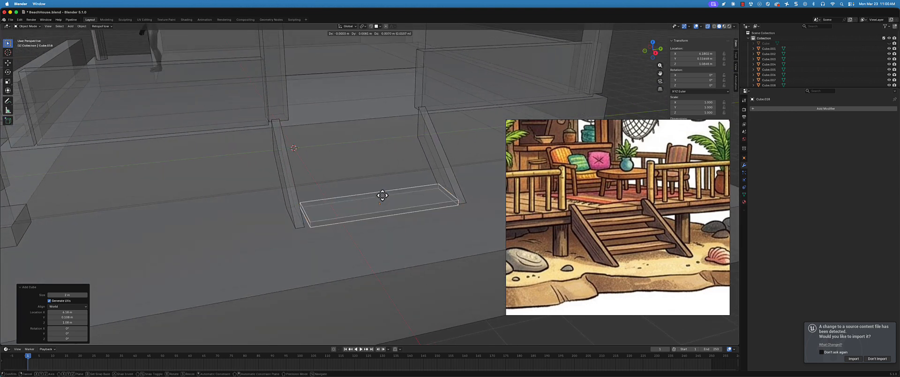
pyautogui.click(373, 195)
pyautogui.moveTo(400, 201); pyautogui.dragTo(395, 207, button='middle')
pyautogui.press('s')
pyautogui.press('x')
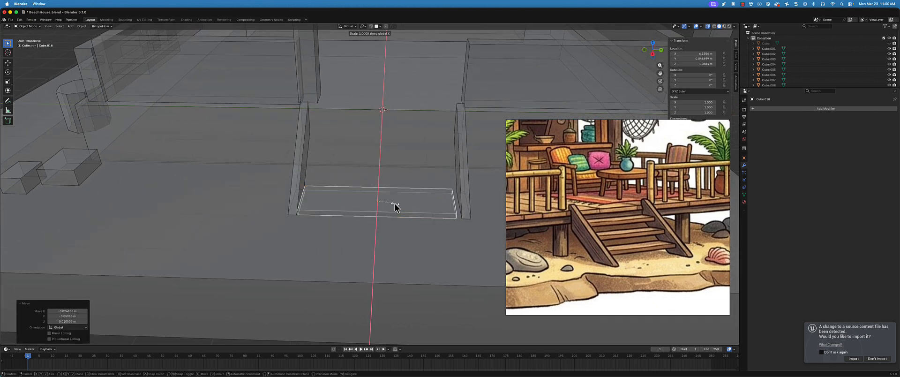
pyautogui.press('y')
pyautogui.click(396, 207)
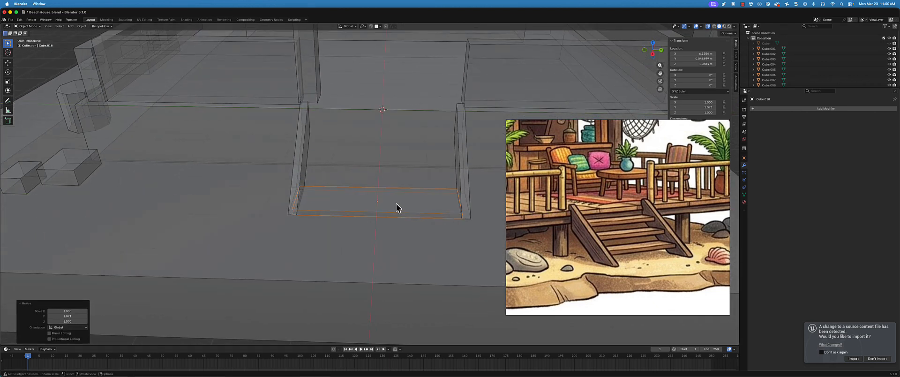
pyautogui.moveTo(448, 184); pyautogui.dragTo(282, 228, button='middle')
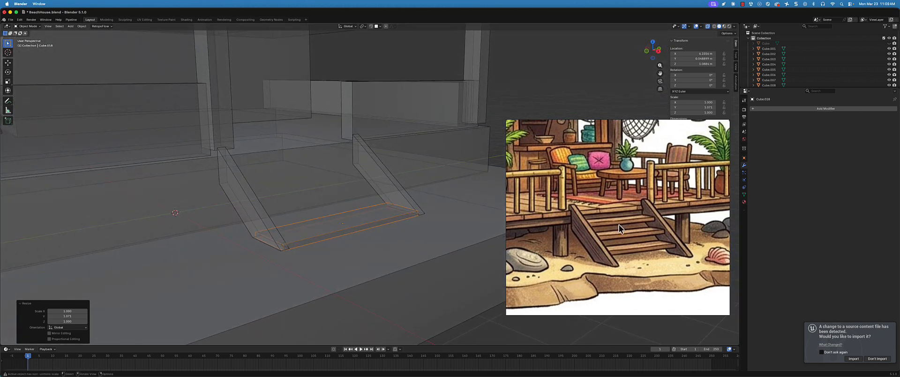
# Raise the tread above the ground and slide it inward along X towards the deck
pyautogui.moveTo(331, 206); pyautogui.dragTo(331, 229, button='middle')
pyautogui.click(328, 236)
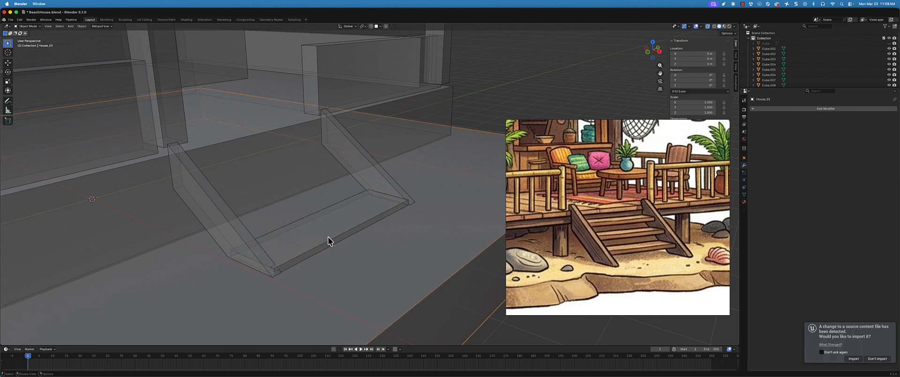
pyautogui.click(329, 230)
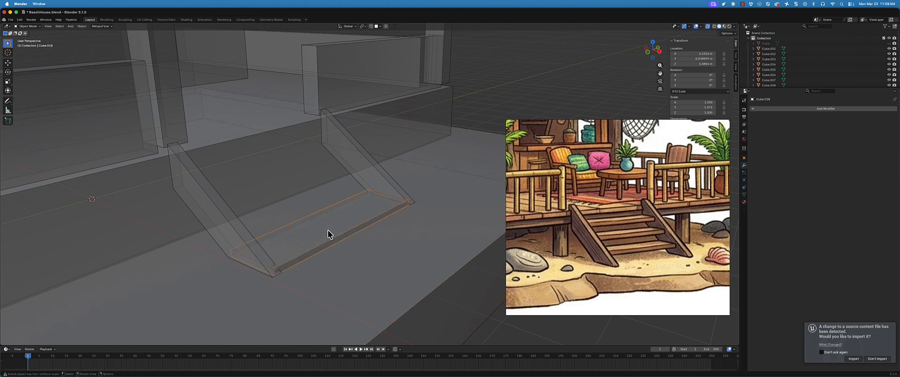
pyautogui.scroll(-3, 328, 230)
pyautogui.hotkey('shift', 'space')
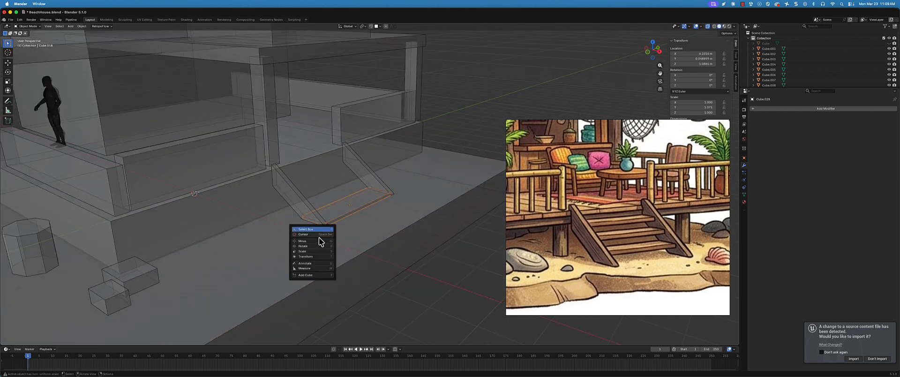
pyautogui.click(318, 240)
pyautogui.scroll(2, 330, 220)
pyautogui.moveTo(328, 219); pyautogui.dragTo(342, 206, button='middle')
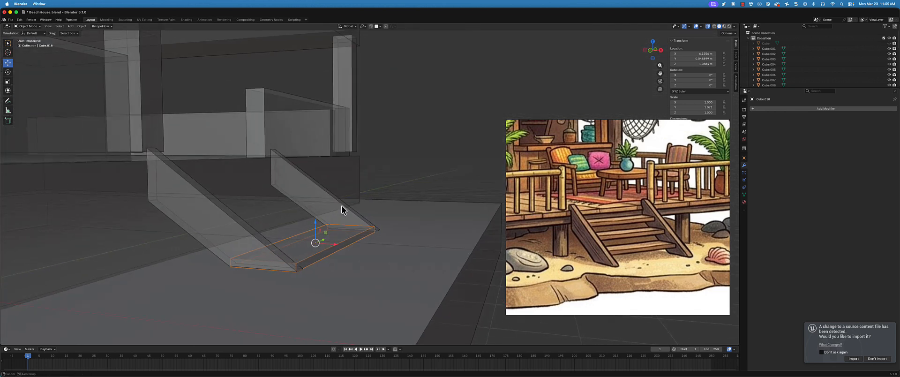
pyautogui.click(318, 202)
pyautogui.press('g')
pyautogui.press('x')
pyautogui.moveTo(318, 223); pyautogui.dragTo(318, 223)
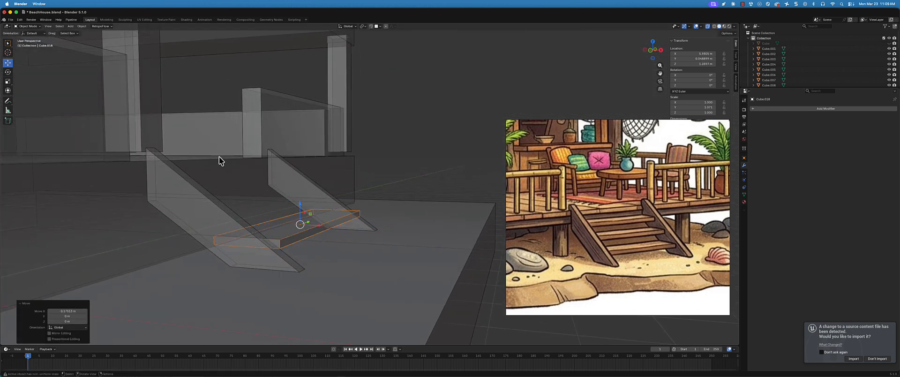
# Duplicate the tread, raise the copy along Z and slide it inward along X to form the second step
pyautogui.scroll(-4, 306, 217)
pyautogui.moveTo(400, 242); pyautogui.dragTo(377, 241, button='middle')
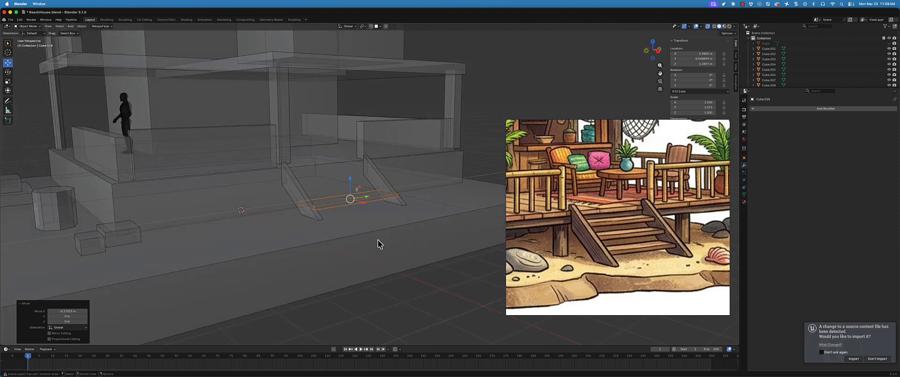
pyautogui.scroll(5, 324, 200)
pyautogui.moveTo(326, 204); pyautogui.dragTo(384, 195, button='middle')
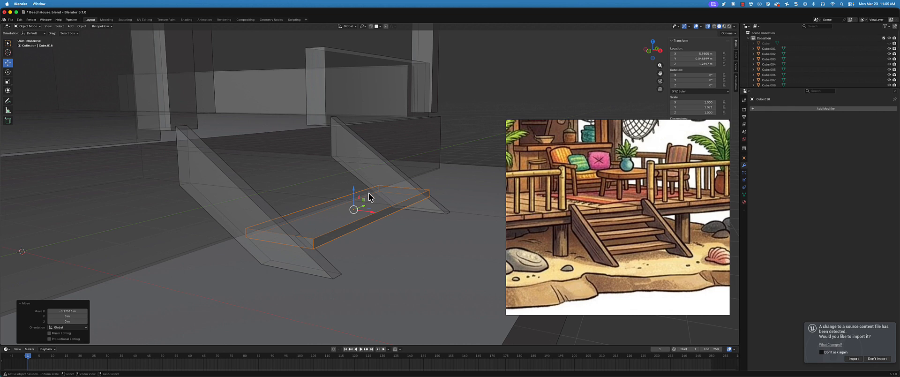
pyautogui.hotkey('shift', 'd')
pyautogui.click(355, 184)
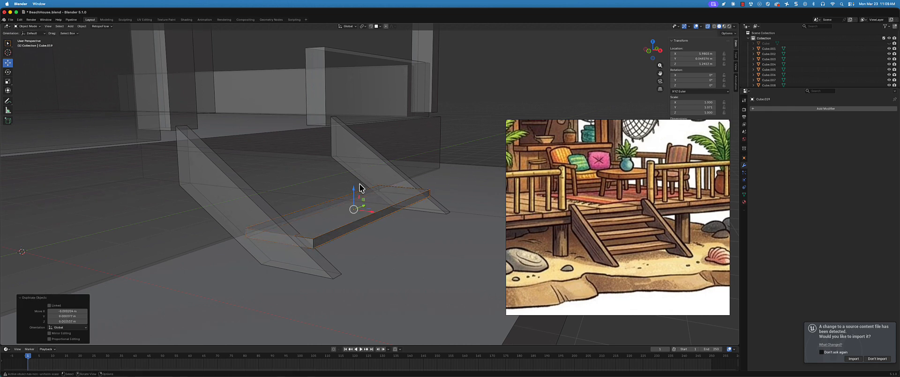
pyautogui.press('g')
pyautogui.press('z')
pyautogui.click(370, 180)
pyautogui.press('g')
pyautogui.press('x')
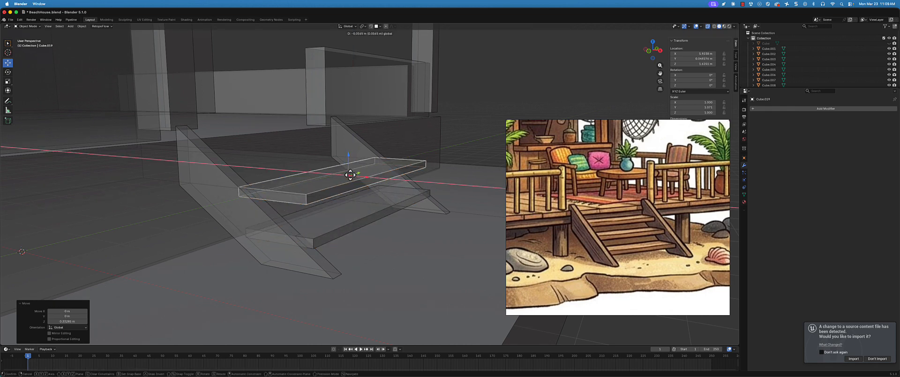
pyautogui.click(337, 172)
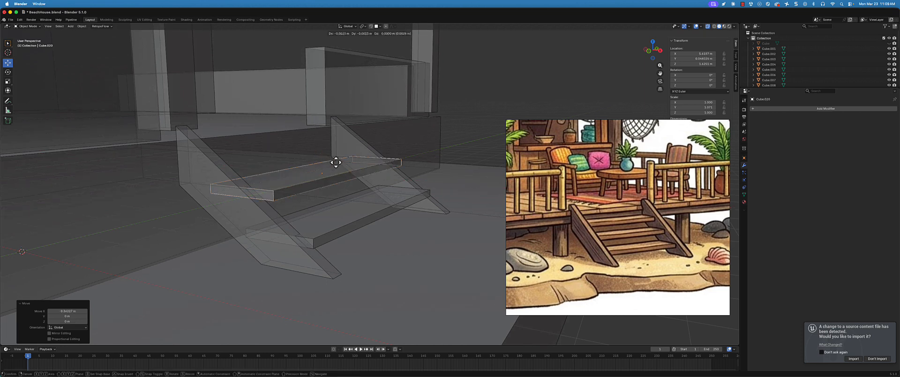
# Duplicate the second tread up and inward to form the third step, and center it along Y between the stair sides
pyautogui.hotkey('shift', 'd')
pyautogui.click(324, 134)
pyautogui.moveTo(324, 134); pyautogui.dragTo(344, 152, button='middle')
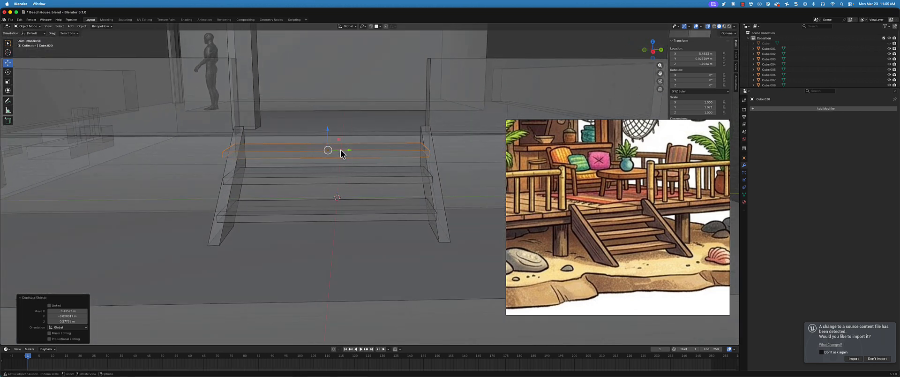
pyautogui.moveTo(346, 150); pyautogui.dragTo(348, 150)
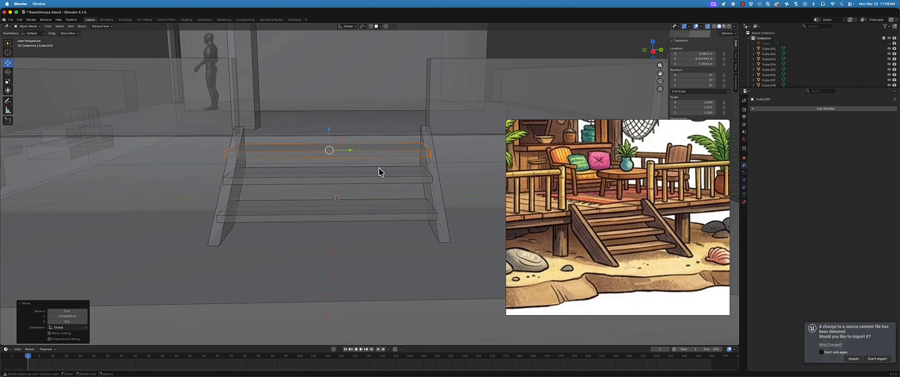
# Turn X-ray off, select all three treads and shift them together inward along X
pyautogui.hotkey('alt', 'z')
pyautogui.moveTo(378, 170)
pyautogui.mouseDown(button='middle')
pyautogui.moveTo(344, 198)
pyautogui.moveTo(378, 200)
pyautogui.moveTo(291, 181)
pyautogui.moveTo(309, 205)
pyautogui.mouseUp(button='middle')
pyautogui.keyDown('shift'); pyautogui.click(310, 205); pyautogui.keyUp('shift')
pyautogui.keyDown('shift'); pyautogui.click(347, 239); pyautogui.keyUp('shift')
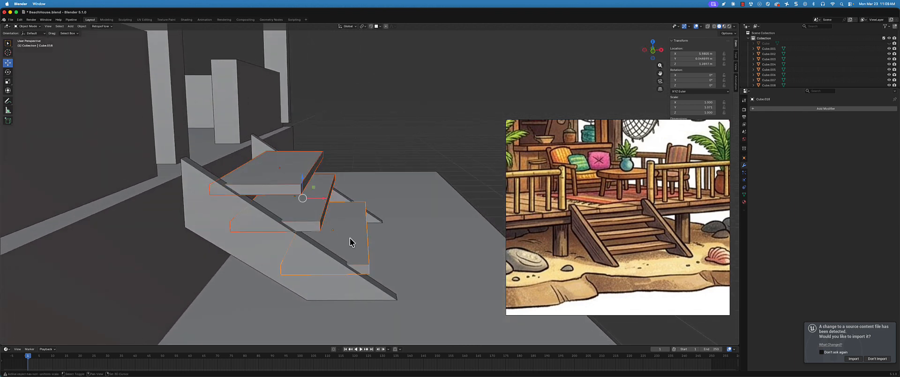
pyautogui.moveTo(352, 245); pyautogui.dragTo(342, 222, button='middle')
pyautogui.moveTo(327, 200); pyautogui.dragTo(313, 207)
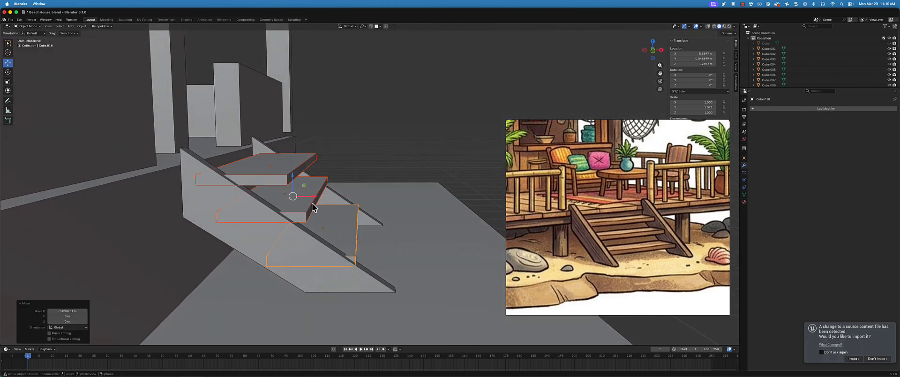
# Edit the three treads together and move their front faces about 0.2 m inward along X to make them narrower
pyautogui.moveTo(222, 130); pyautogui.dragTo(298, 214, button='middle')
pyautogui.hotkey('ctrl', 'Tab')
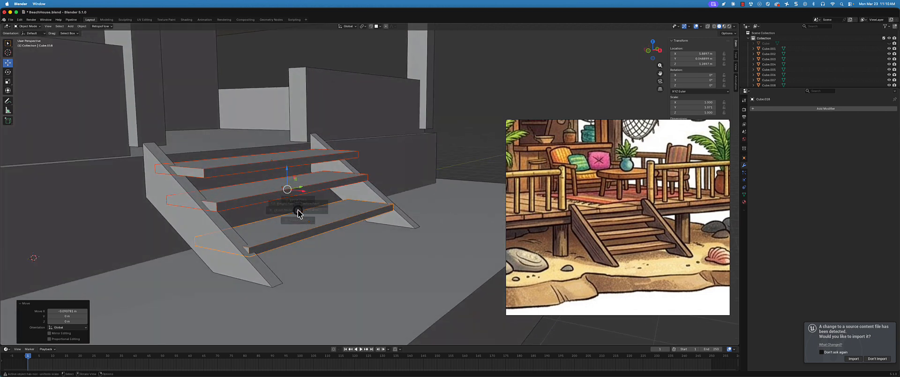
pyautogui.click(336, 207)
pyautogui.click(302, 167)
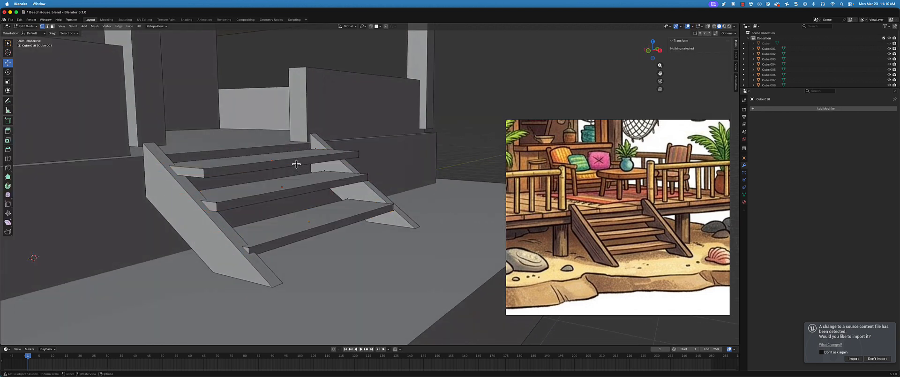
pyautogui.click(294, 165)
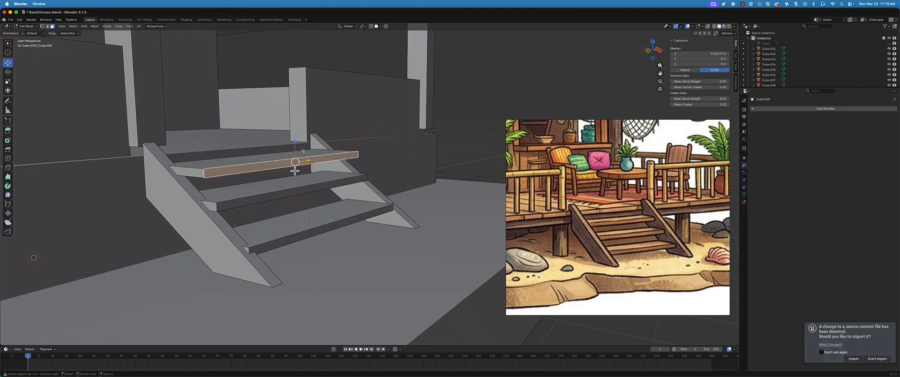
pyautogui.keyDown('shift'); pyautogui.click(304, 192); pyautogui.keyUp('shift')
pyautogui.moveTo(331, 227); pyautogui.dragTo(326, 208, button='middle')
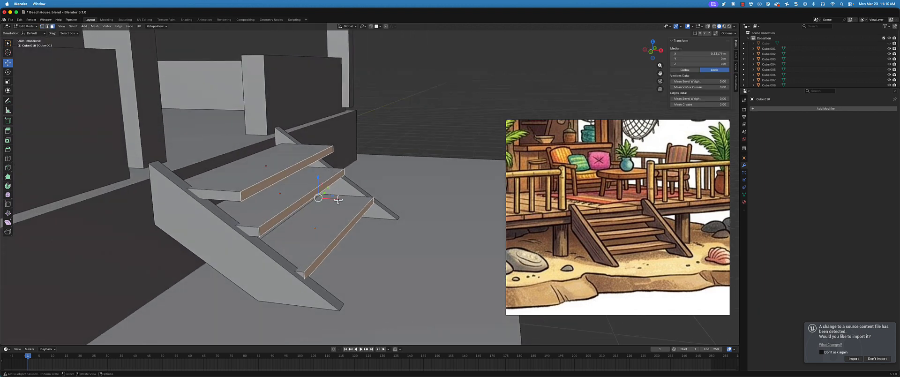
pyautogui.press('g')
pyautogui.press('x')
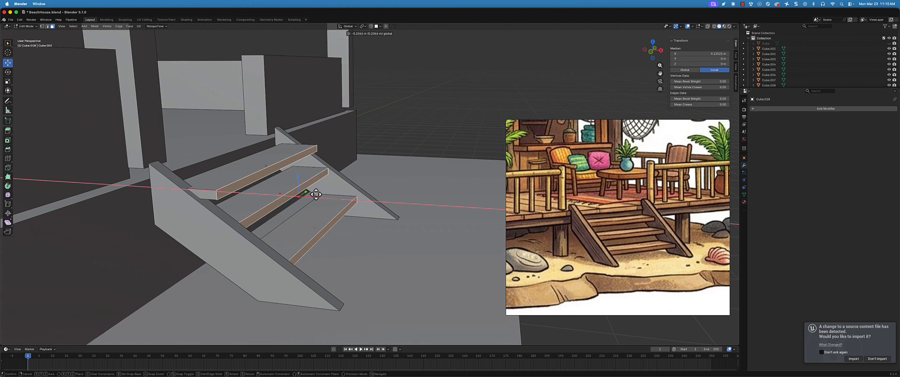
pyautogui.click(317, 195)
pyautogui.moveTo(317, 195)
pyautogui.mouseDown(button='middle')
pyautogui.moveTo(335, 184)
pyautogui.moveTo(330, 205)
pyautogui.moveTo(310, 201)
pyautogui.mouseUp(button='middle')
pyautogui.scroll(-2, 328, 209)
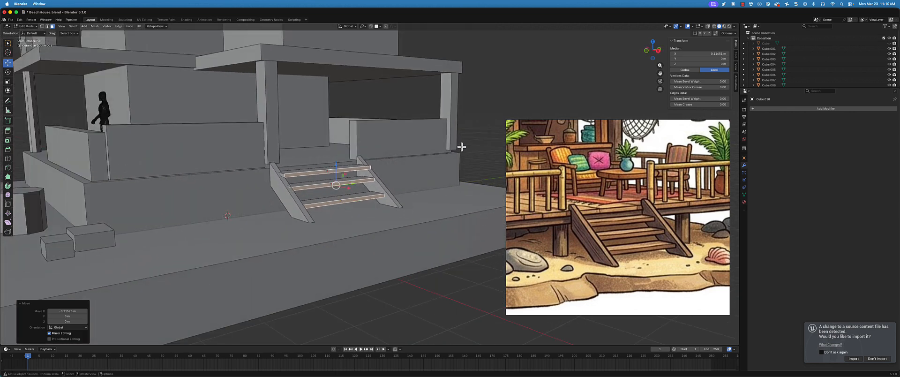
# Clear the face selection on the treads and return to Object Mode
pyautogui.click(307, 153)
pyautogui.scroll(-5, 307, 154)
pyautogui.moveTo(308, 159); pyautogui.dragTo(341, 176, button='middle')
pyautogui.scroll(5, 341, 178)
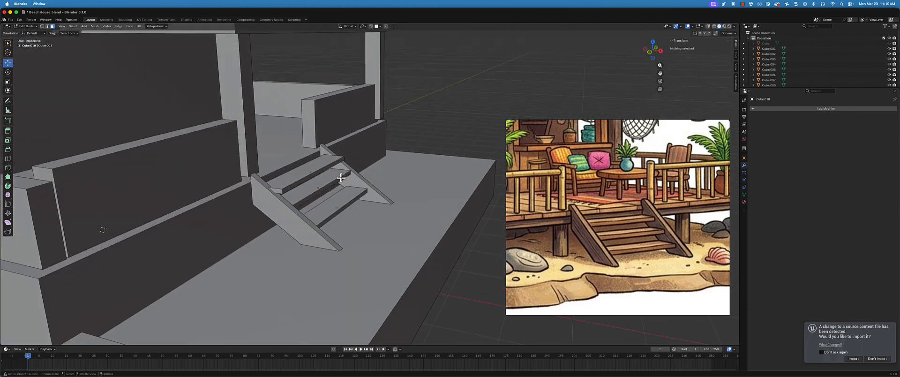
pyautogui.scroll(2, 341, 178)
pyautogui.moveTo(246, 230); pyautogui.dragTo(255, 221, button='middle')
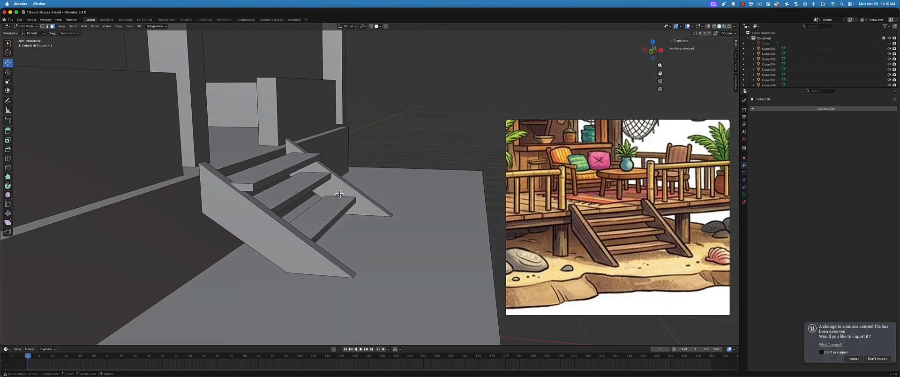
pyautogui.hotkey('ctrl', 'Tab')
pyautogui.click(308, 190)
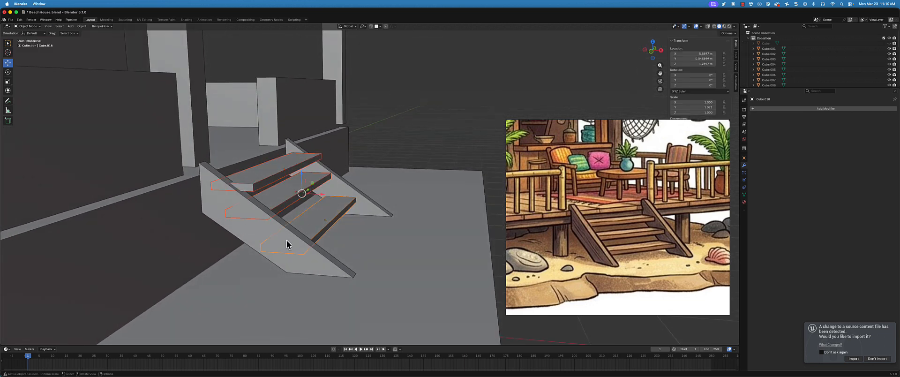
# Edit both stair sides together and shift their lower front vertices along X
pyautogui.click(288, 241)
pyautogui.moveTo(291, 238); pyautogui.dragTo(298, 229, button='middle')
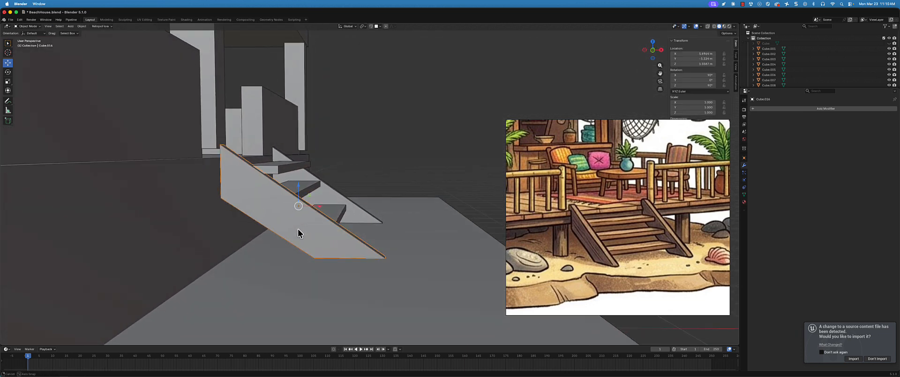
pyautogui.click(367, 214)
pyautogui.hotkey('ctrl', 'Tab')
pyautogui.click(389, 214)
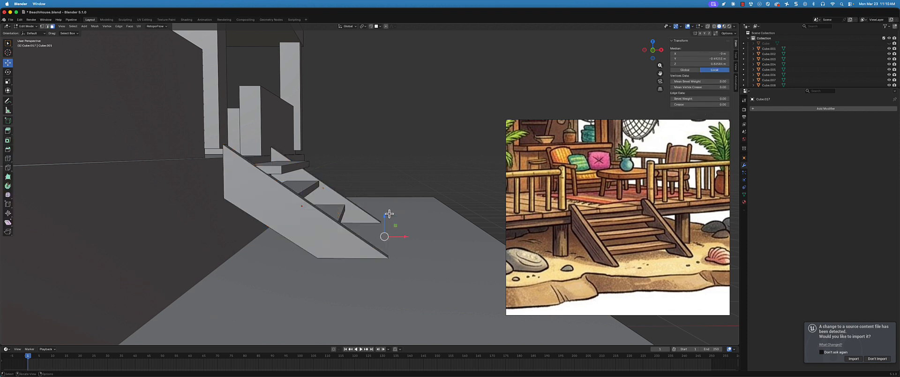
pyautogui.moveTo(358, 191); pyautogui.dragTo(412, 271)
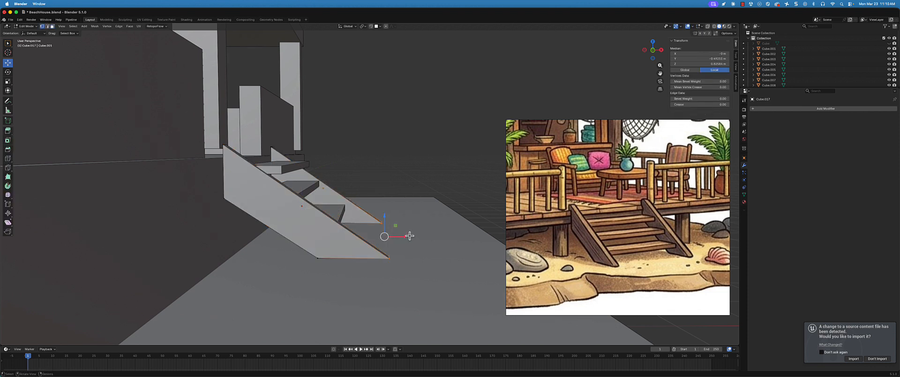
pyautogui.press('g')
pyautogui.press('x')
pyautogui.click(412, 238)
# Raise the upper end vertices of both stair sides slightly along Z and return to Object Mode
pyautogui.moveTo(179, 129); pyautogui.dragTo(330, 169)
pyautogui.moveTo(251, 126); pyautogui.dragTo(255, 118)
pyautogui.moveTo(314, 167); pyautogui.dragTo(291, 195, button='middle')
pyautogui.click(297, 187)
pyautogui.hotkey('ctrl', 'Tab')
# Respace the treads along X by moving the top one towards the deck and the middle and bottom ones outward
pyautogui.click(265, 194)
pyautogui.click(273, 193)
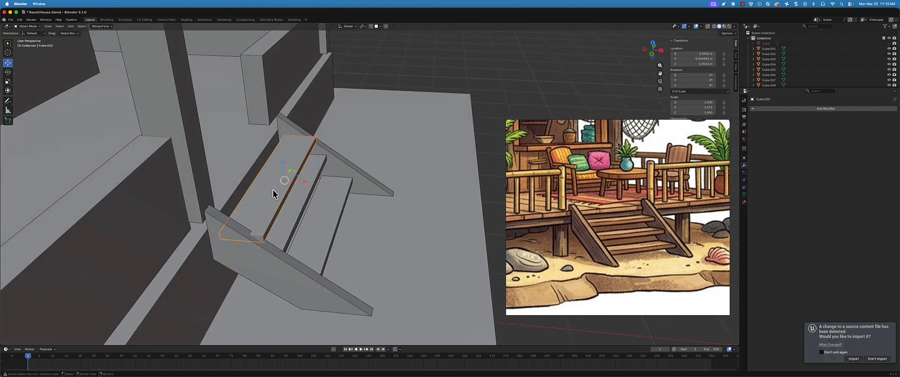
pyautogui.click(298, 183)
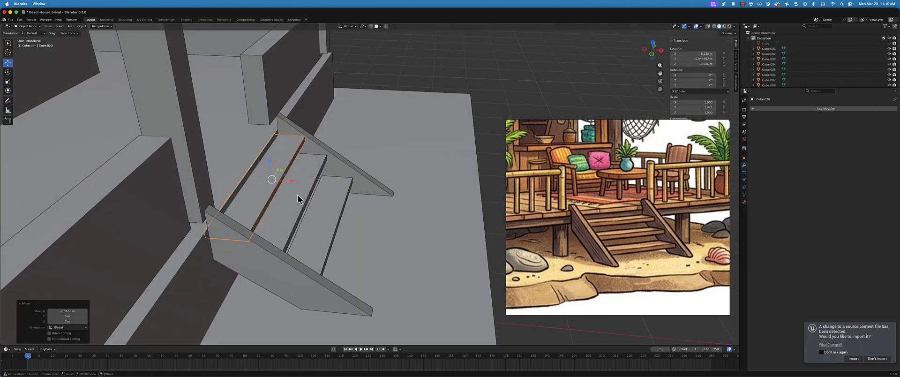
pyautogui.moveTo(322, 208); pyautogui.dragTo(326, 201, button='middle')
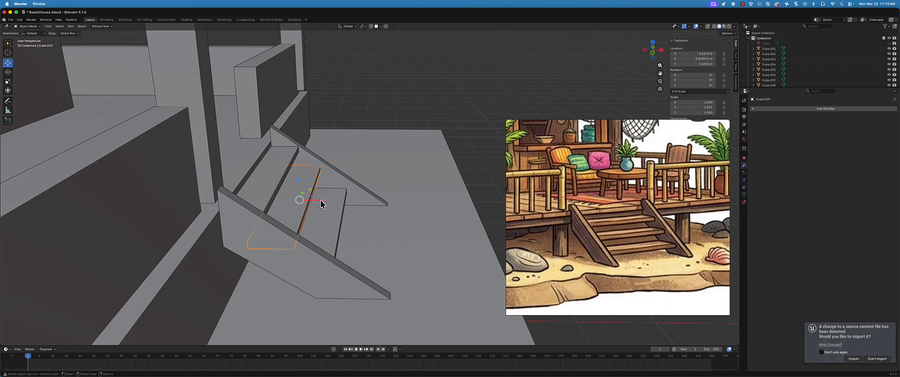
pyautogui.moveTo(322, 203); pyautogui.dragTo(366, 231)
pyautogui.click(332, 211)
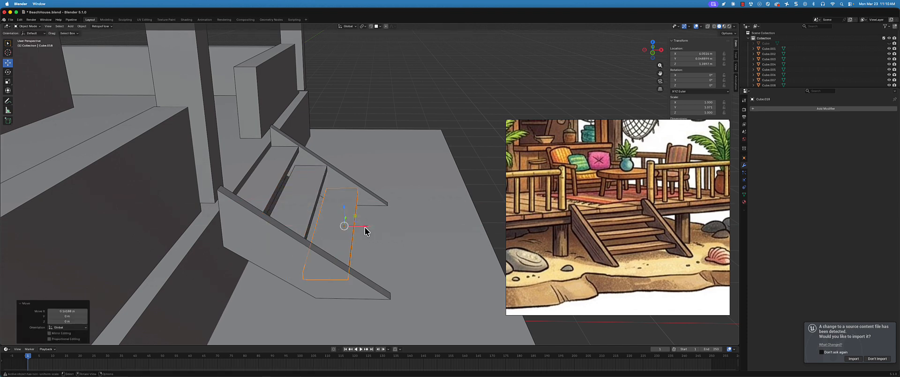
# Examine the stairs from several sides and compare the house front with the ladders in the reference picture
pyautogui.moveTo(360, 217); pyautogui.dragTo(340, 212, button='middle')
pyautogui.scroll(-3, 351, 215)
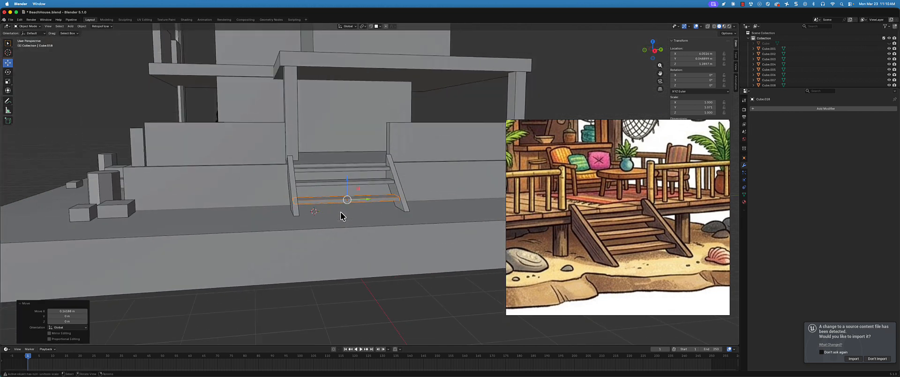
pyautogui.click(324, 182)
pyautogui.click(323, 168)
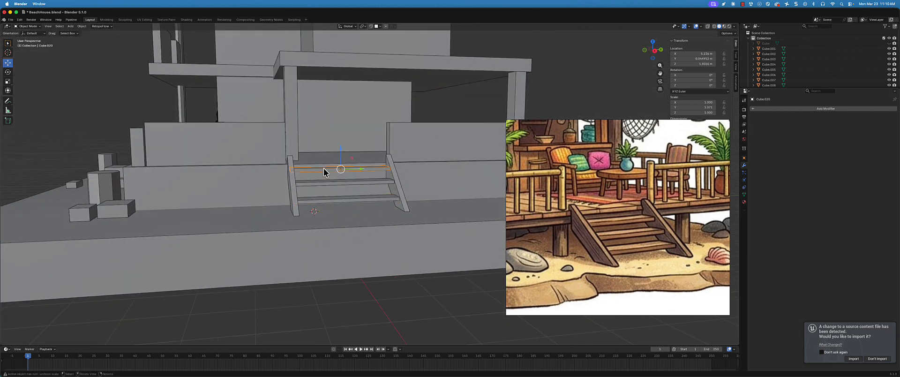
pyautogui.moveTo(302, 184); pyautogui.dragTo(315, 215, button='middle')
pyautogui.scroll(-4, 641, 229)
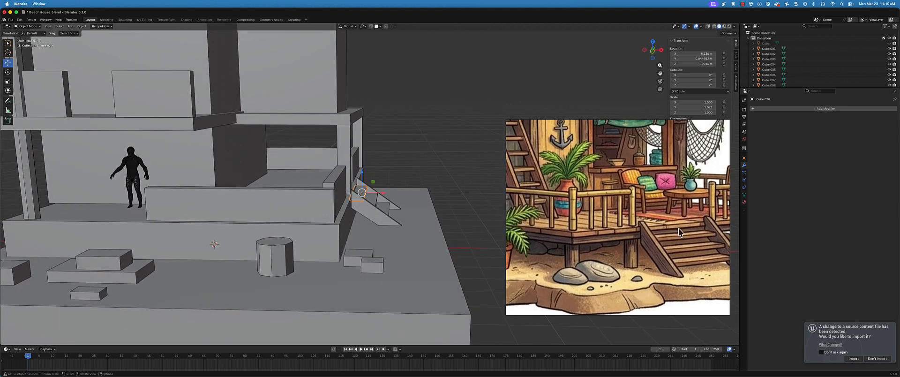
pyautogui.scroll(-1, 642, 228)
pyautogui.moveTo(579, 177); pyautogui.dragTo(609, 190, button='middle')
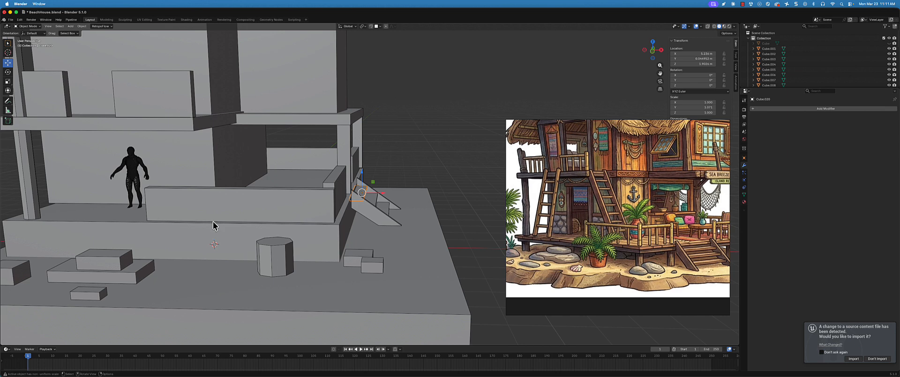
pyautogui.moveTo(214, 226); pyautogui.dragTo(307, 243, button='middle')
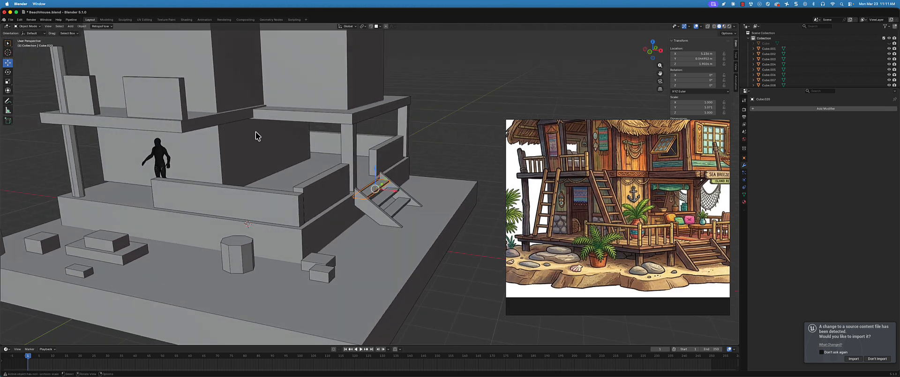
pyautogui.moveTo(256, 177); pyautogui.dragTo(141, 211, button='middle')
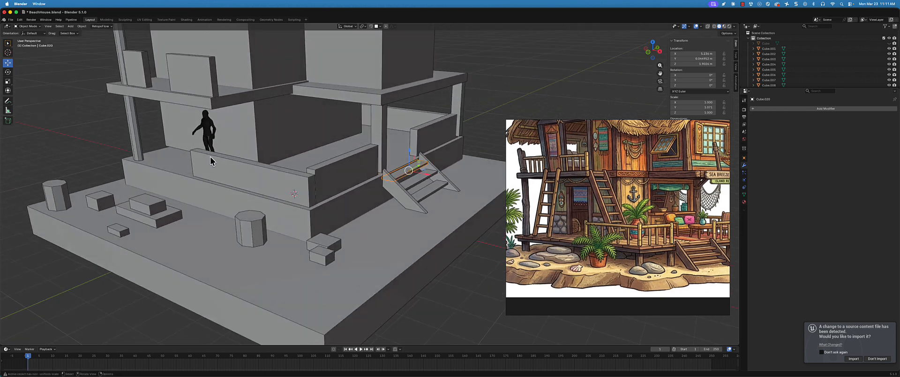
# Draw a thin, tall cube standing on the ground in front of the deck as a ladder rail, and return to the selection tool
pyautogui.click(8, 121)
pyautogui.click(22, 124)
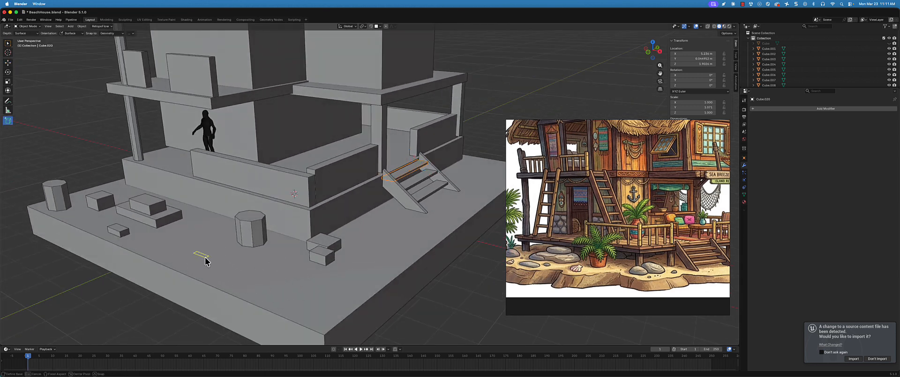
pyautogui.moveTo(206, 257); pyautogui.dragTo(206, 257)
pyautogui.click(204, 150)
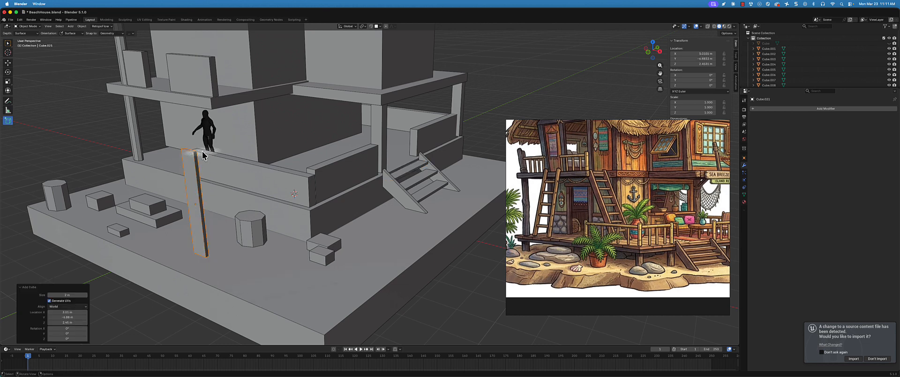
pyautogui.moveTo(254, 206); pyautogui.dragTo(300, 207, button='middle')
pyautogui.scroll(5, 190, 198)
pyautogui.scroll(-2, 193, 198)
pyautogui.press('w')
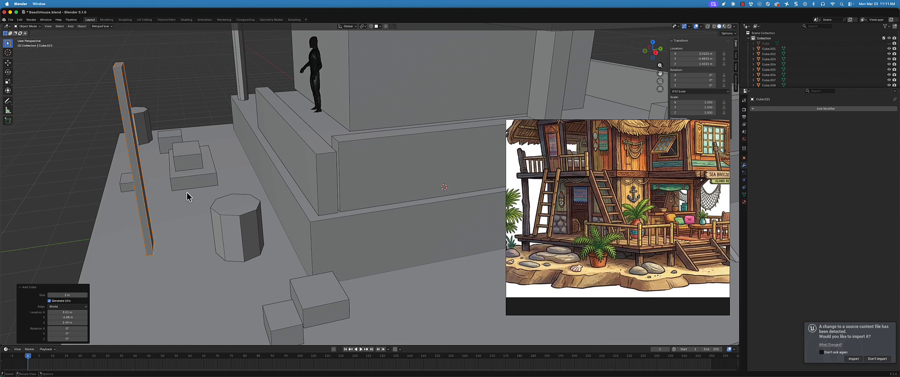
# Duplicate the ladder rail and offset the copy about 0.77 m along Y to form the second rail
pyautogui.hotkey('shift', 's')
pyautogui.press('Escape')
pyautogui.moveTo(138, 185); pyautogui.dragTo(124, 155, button='middle')
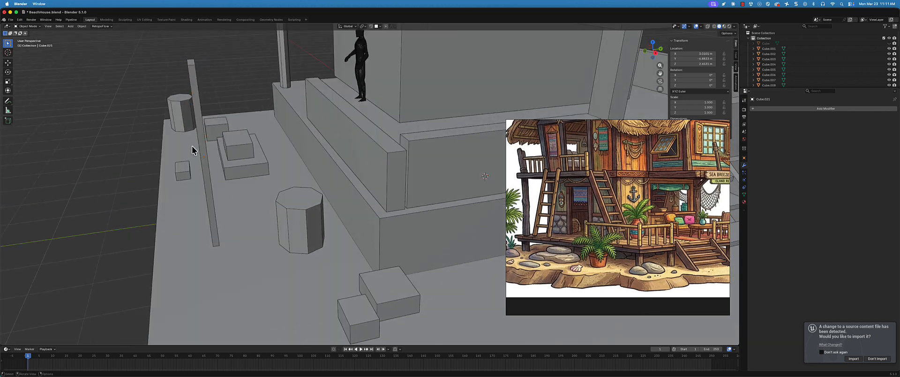
pyautogui.moveTo(221, 185); pyautogui.dragTo(229, 180, button='middle')
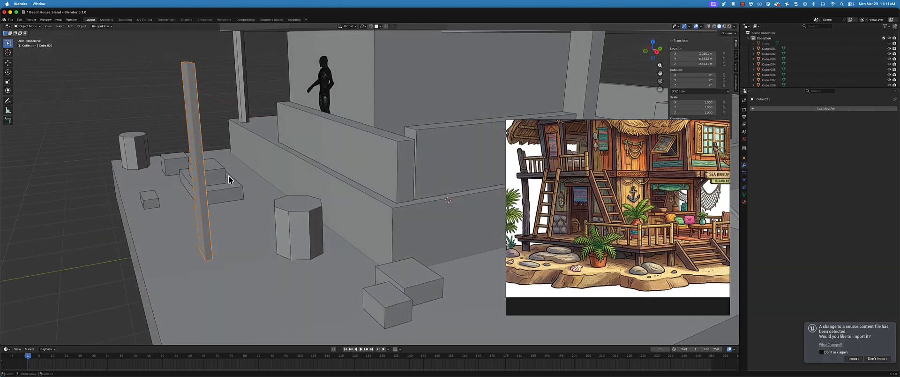
pyautogui.hotkey('shift', 'd')
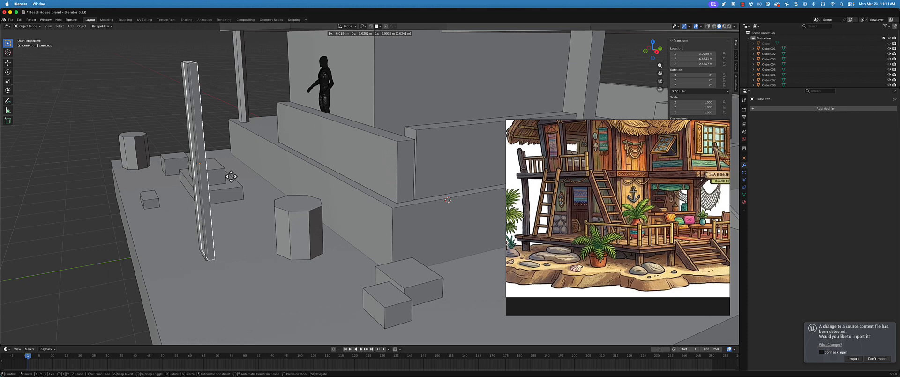
pyautogui.press('x')
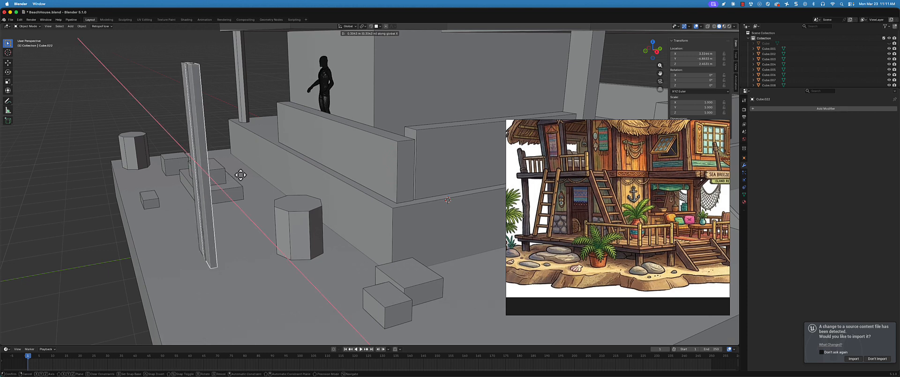
pyautogui.press('y')
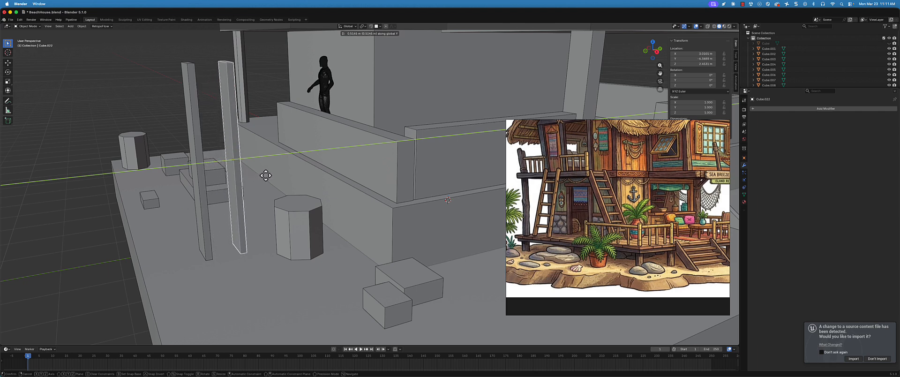
pyautogui.click(282, 175)
# Draw a thin horizontal cylinder between the two ladder rails near their tops to form the first rung
pyautogui.scroll(5, 234, 197)
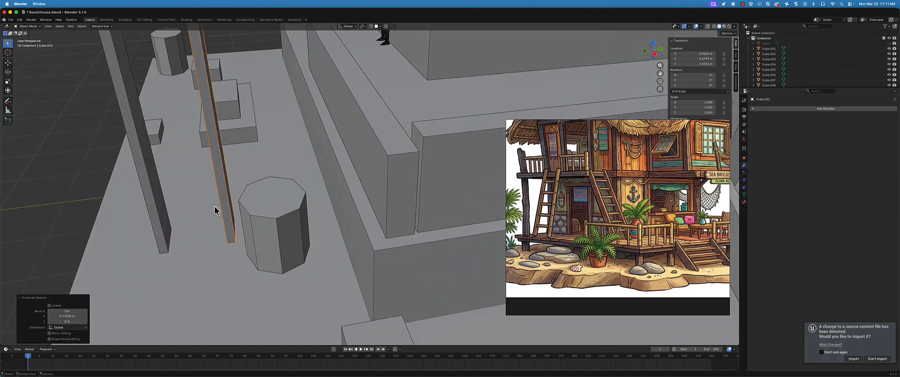
pyautogui.scroll(-3, 296, 195)
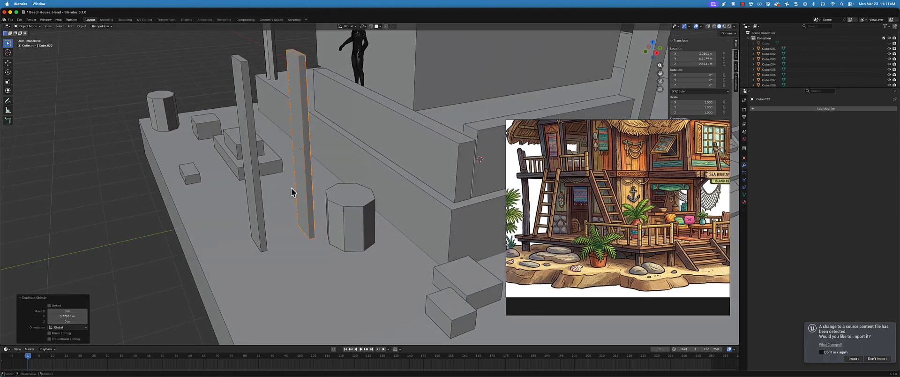
pyautogui.moveTo(280, 220); pyautogui.dragTo(272, 224, button='middle')
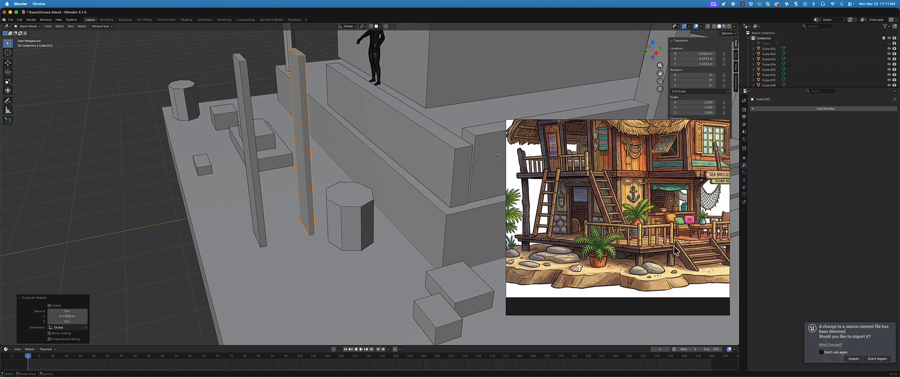
pyautogui.moveTo(280, 172); pyautogui.dragTo(298, 178, button='middle')
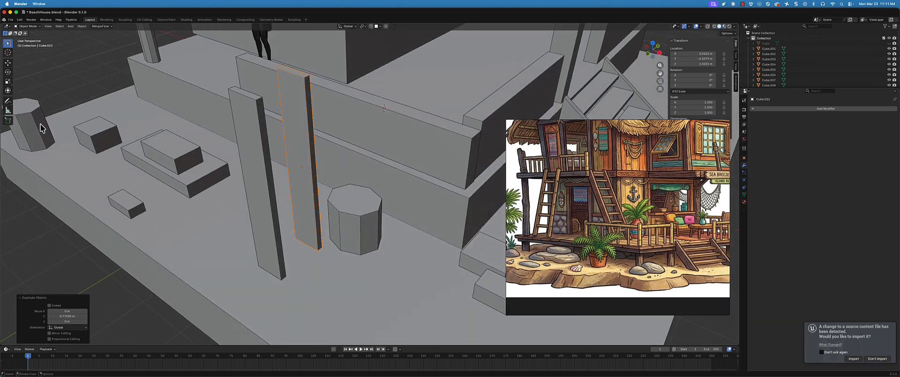
pyautogui.click(7, 121)
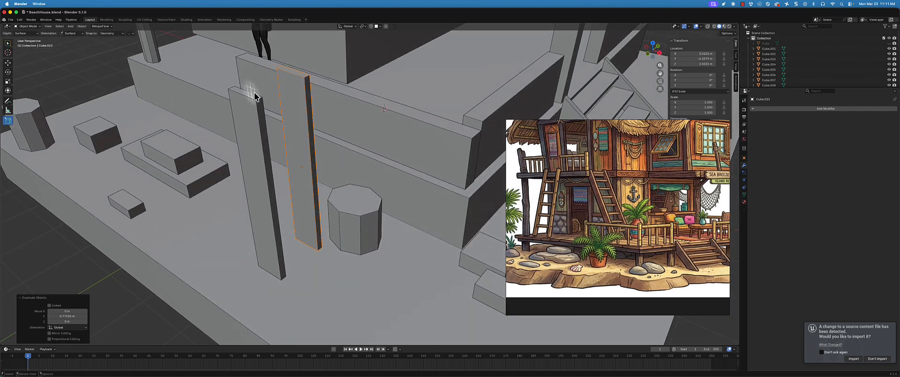
pyautogui.click(6, 121)
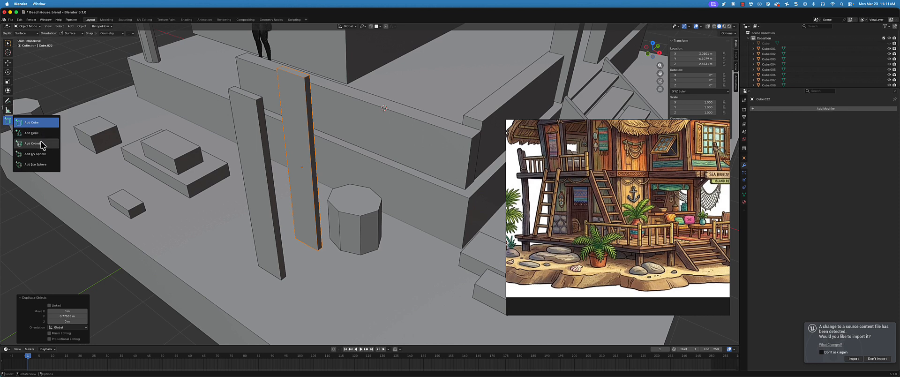
pyautogui.click(42, 143)
pyautogui.moveTo(287, 85); pyautogui.dragTo(297, 101)
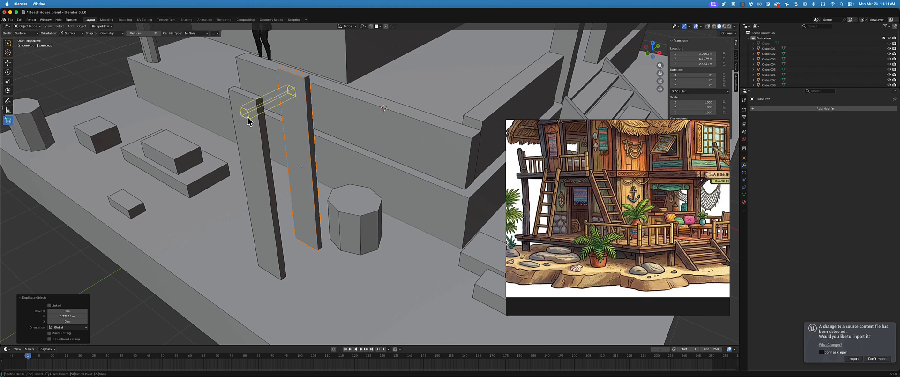
pyautogui.click(247, 114)
pyautogui.moveTo(247, 114); pyautogui.dragTo(234, 117, button='middle')
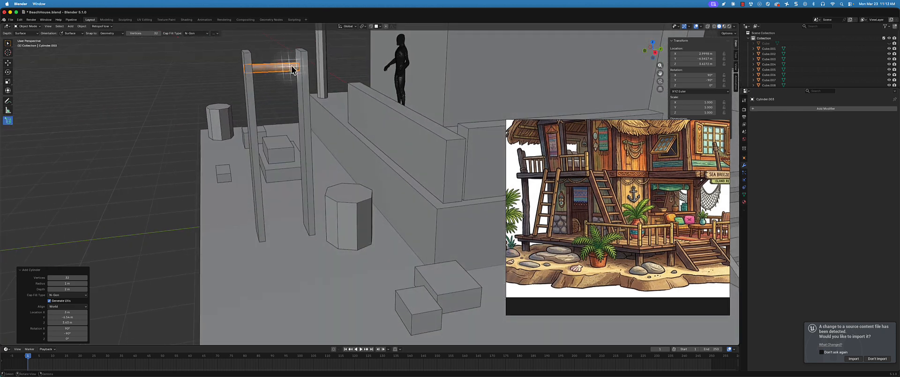
# Reduce the new rung cylinder to 6 vertices
pyautogui.moveTo(74, 277); pyautogui.dragTo(56, 276)
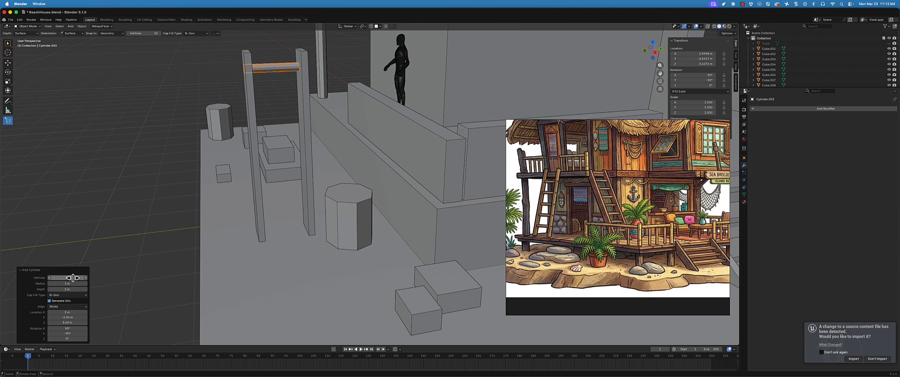
pyautogui.click(75, 277)
pyautogui.write('6')
pyautogui.press('Return')
pyautogui.scroll(3, 133, 217)
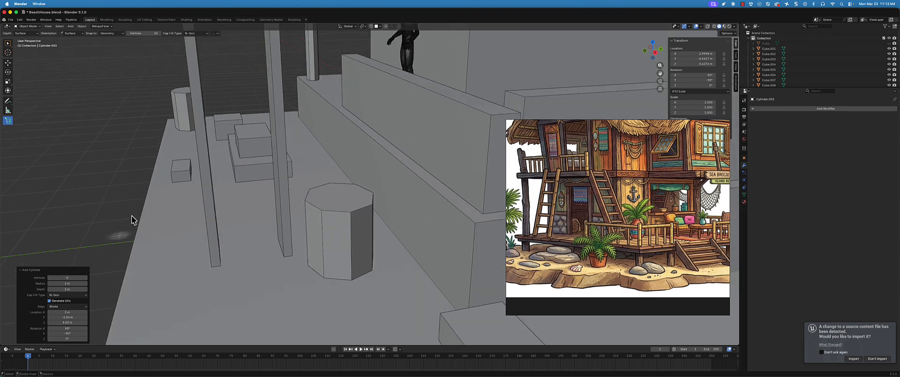
pyautogui.keyDown('shift'); pyautogui.moveTo(190, 173); pyautogui.dragTo(250, 181, button='middle'); pyautogui.keyUp('shift')
pyautogui.moveTo(246, 110); pyautogui.dragTo(248, 106, button='middle')
pyautogui.click(161, 90)
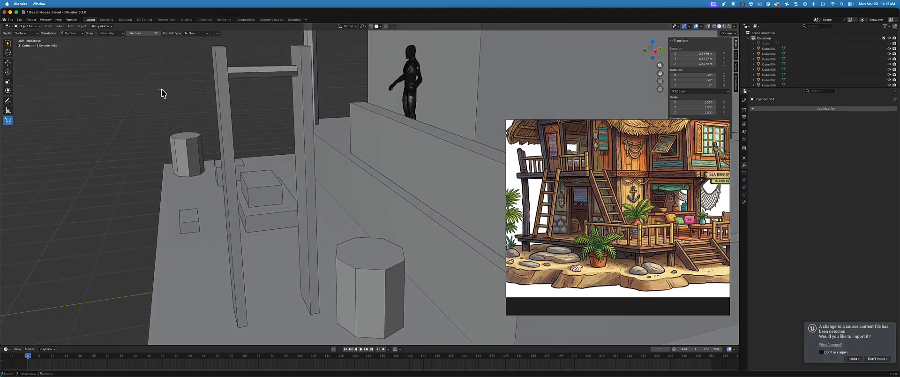
pyautogui.moveTo(252, 80); pyautogui.dragTo(262, 73, button='middle')
pyautogui.rightClick(257, 66)
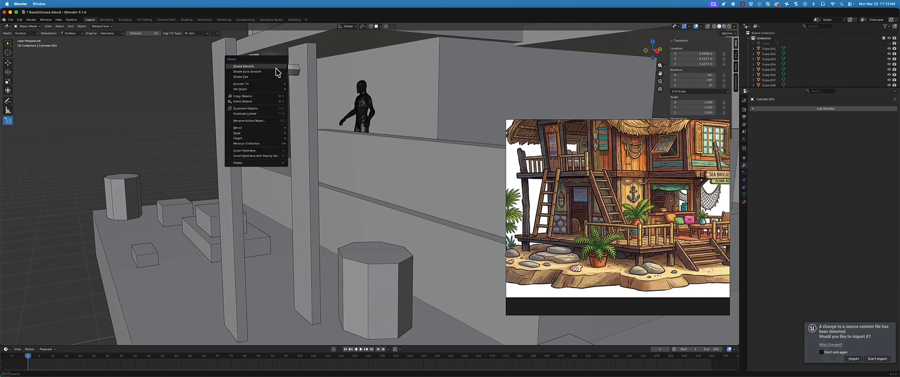
pyautogui.click(255, 66)
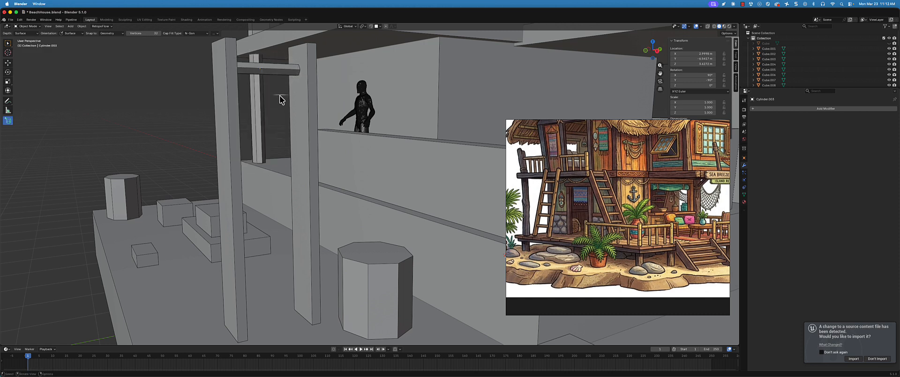
pyautogui.moveTo(281, 99); pyautogui.dragTo(273, 117, button='middle')
# Move the rung slightly along Y so that it sits evenly across both ladder rails
pyautogui.press('w')
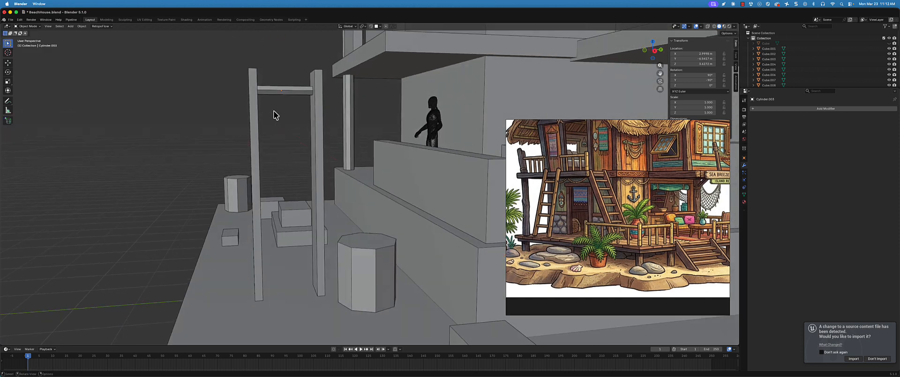
pyautogui.click(286, 92)
pyautogui.hotkey('shift', 'space')
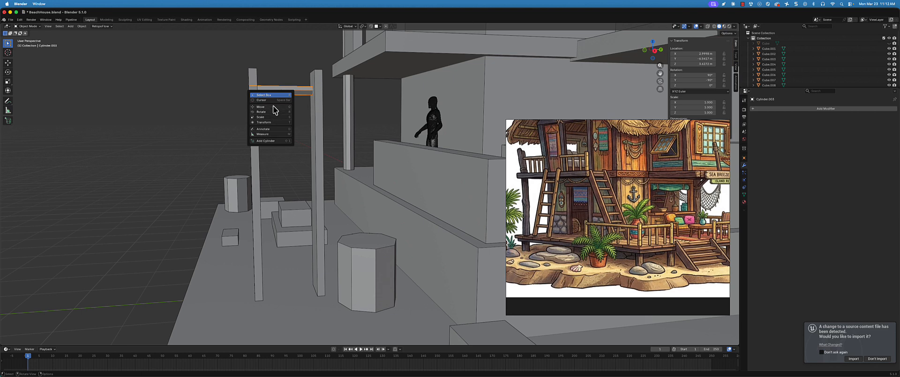
pyautogui.click(273, 107)
pyautogui.moveTo(281, 73); pyautogui.dragTo(305, 90)
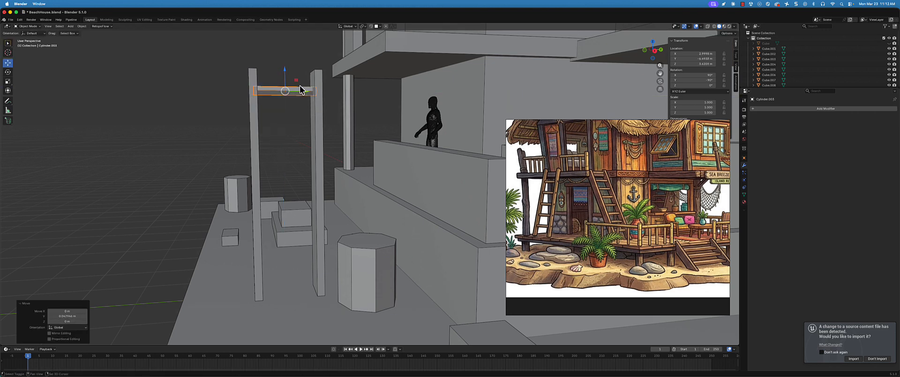
# Duplicate the rung in place and lower the copy about 0.25 m along Z
pyautogui.hotkey('shift', 'd')
pyautogui.rightClick(295, 88)
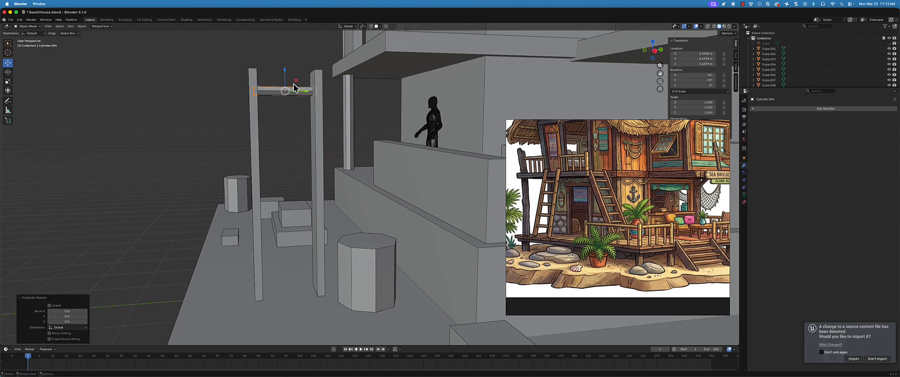
pyautogui.moveTo(287, 73); pyautogui.dragTo(287, 93)
pyautogui.moveTo(287, 94); pyautogui.dragTo(287, 127, button='middle')
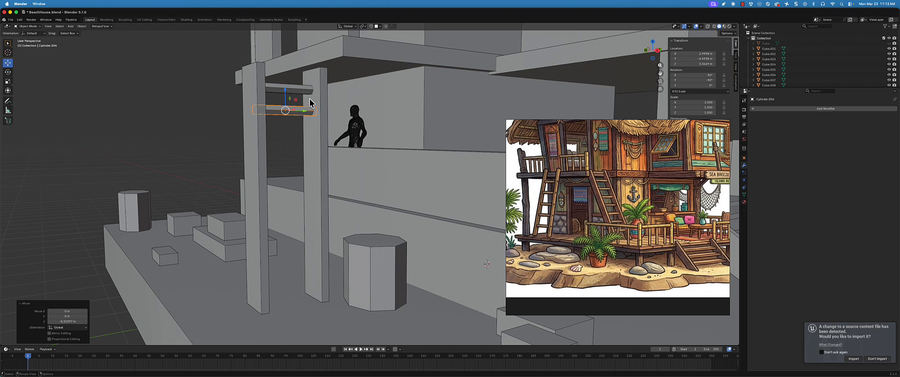
pyautogui.moveTo(310, 102); pyautogui.dragTo(304, 106, button='middle')
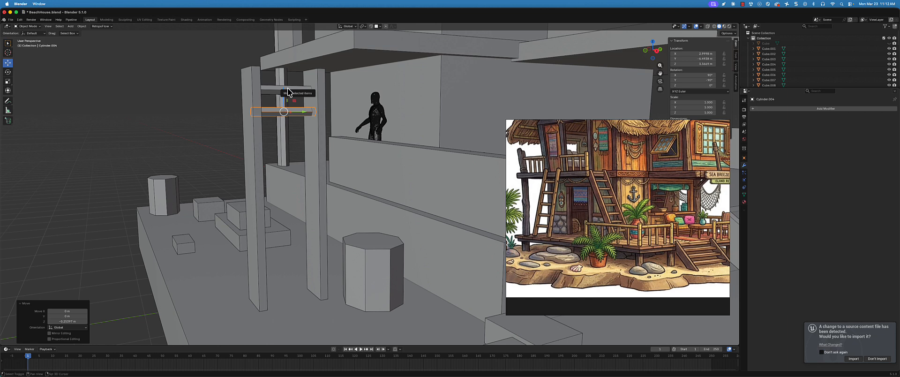
# Try repeating the last move twice on the copied rung, then undo both repeats
pyautogui.hotkey('shift', 'r')
pyautogui.hotkey('shift', 'r')
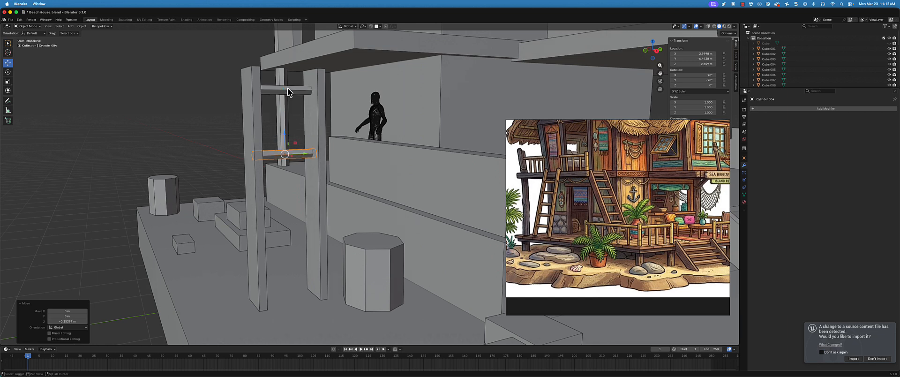
pyautogui.moveTo(289, 91); pyautogui.dragTo(280, 144, button='middle')
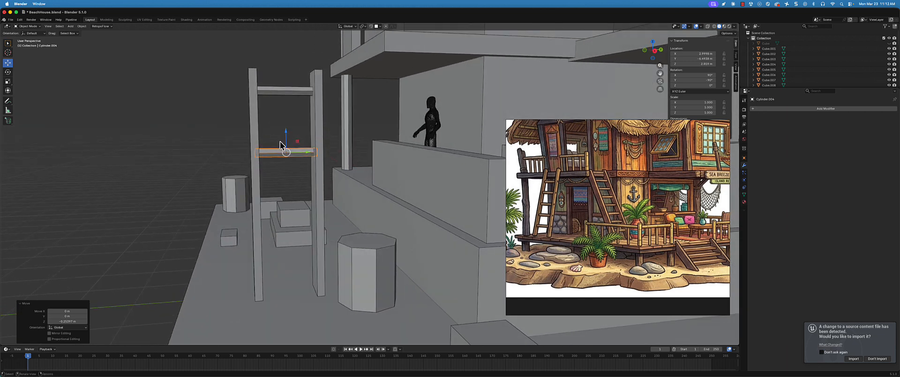
pyautogui.press('super+z')
pyautogui.press('super+z')
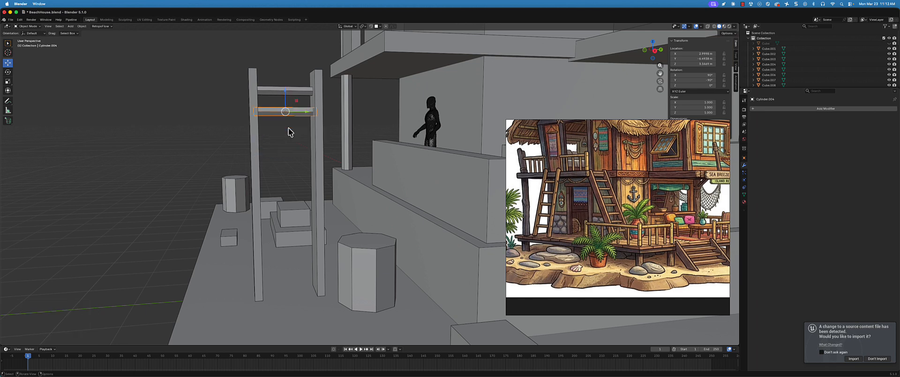
# Check the undo history, nudge the copied rung a little lower and delete that copy
pyautogui.moveTo(283, 130); pyautogui.dragTo(299, 116, button='middle')
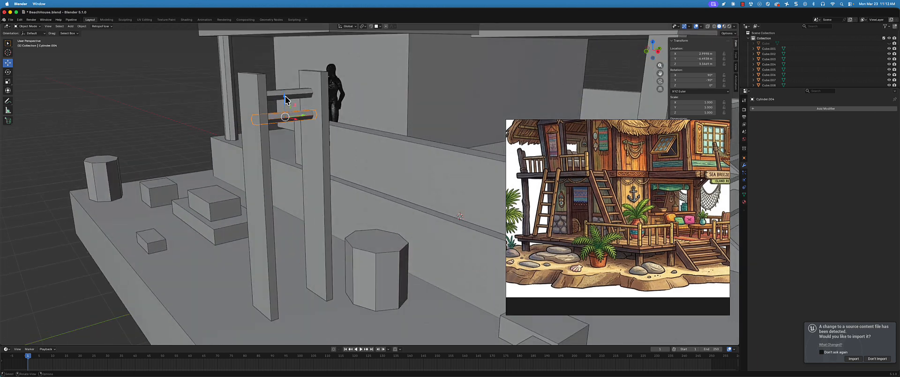
pyautogui.moveTo(260, 131); pyautogui.dragTo(176, 56, button='middle')
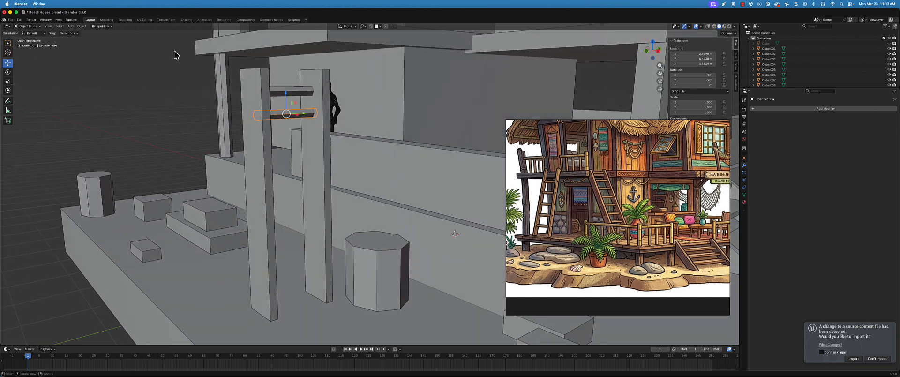
pyautogui.click(20, 19)
pyautogui.moveTo(46, 37)
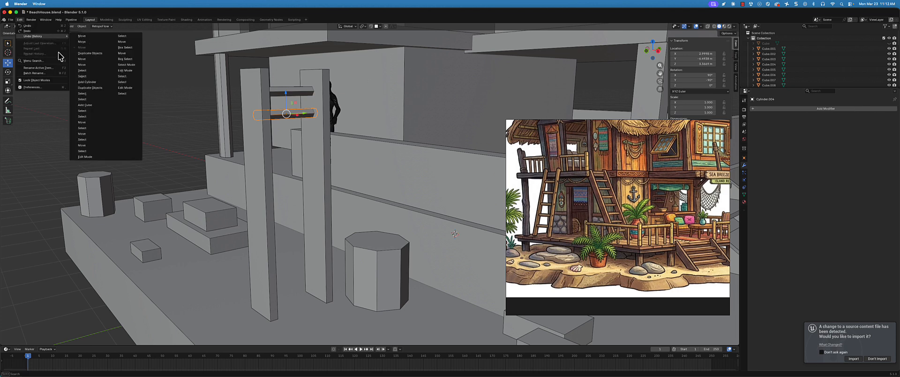
pyautogui.click(34, 19)
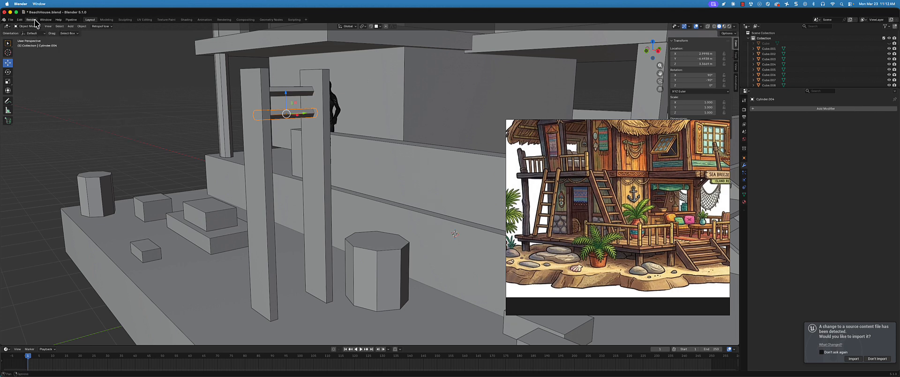
pyautogui.moveTo(205, 135); pyautogui.dragTo(219, 151, button='middle')
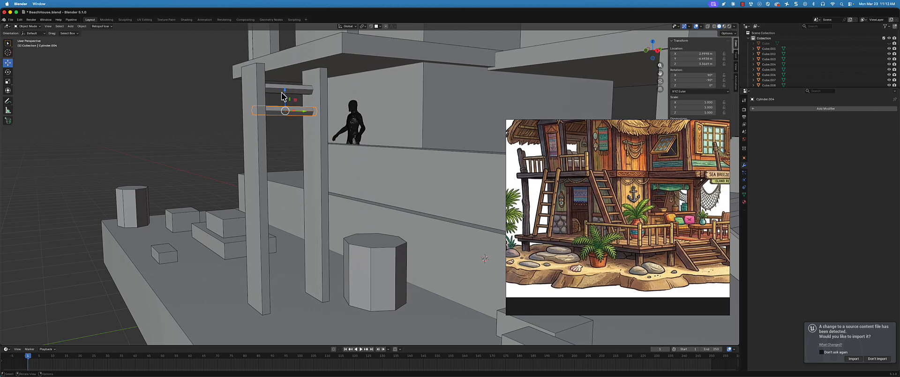
pyautogui.moveTo(285, 90); pyautogui.dragTo(286, 98)
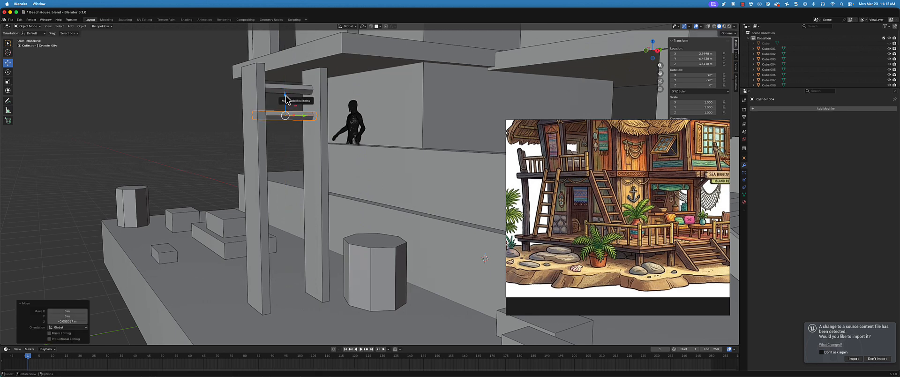
pyautogui.press('Delete')
# Duplicate the top rung and place the copy freehand about 0.29 m below it in a single operation
pyautogui.click(286, 92)
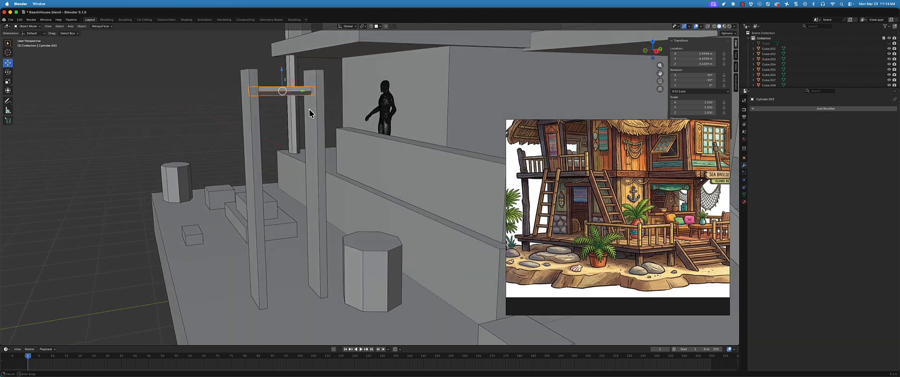
pyautogui.moveTo(309, 113); pyautogui.dragTo(312, 109, button='middle')
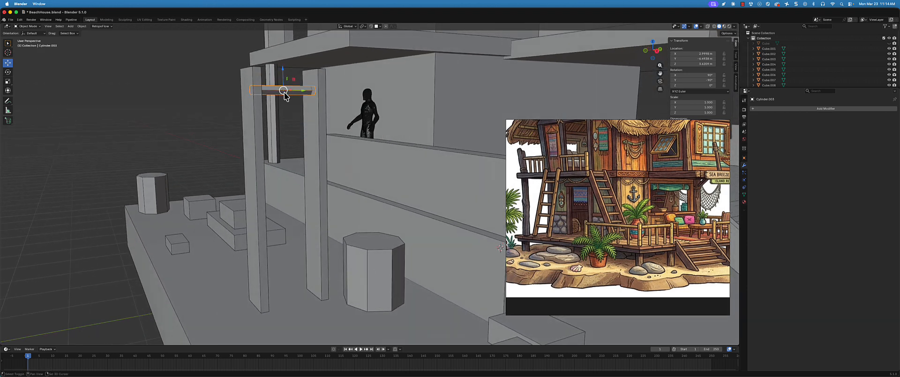
pyautogui.hotkey('shift', 'd')
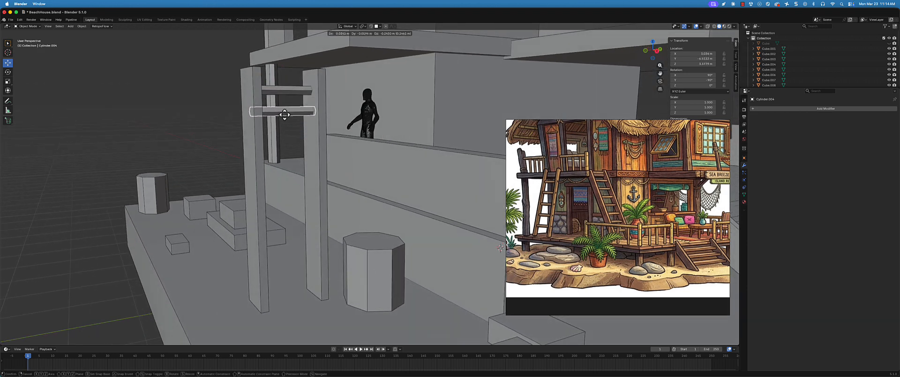
pyautogui.click(285, 121)
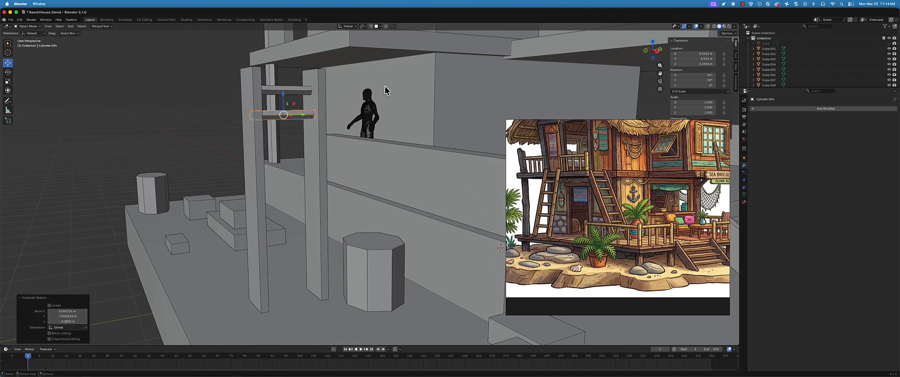
# Repeat the offset rung duplication six more times to fill the ladder down towards the ground
pyautogui.hotkey('shift', 'r')
pyautogui.hotkey('shift', 'r')
pyautogui.hotkey('shift', 'r')
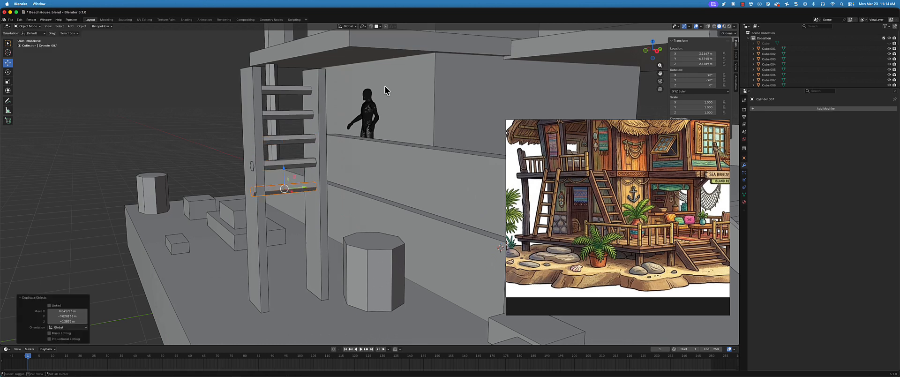
pyautogui.hotkey('shift', 'r')
pyautogui.hotkey('shift', 'r')
pyautogui.hotkey('shift', 'r')
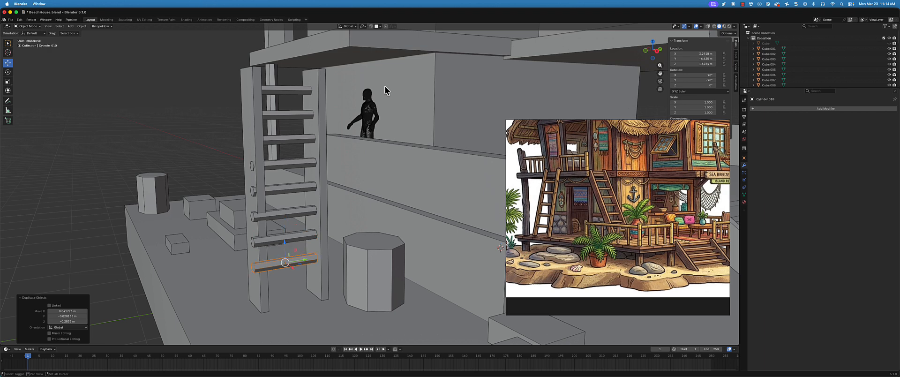
pyautogui.moveTo(355, 94); pyautogui.dragTo(322, 87, button='middle')
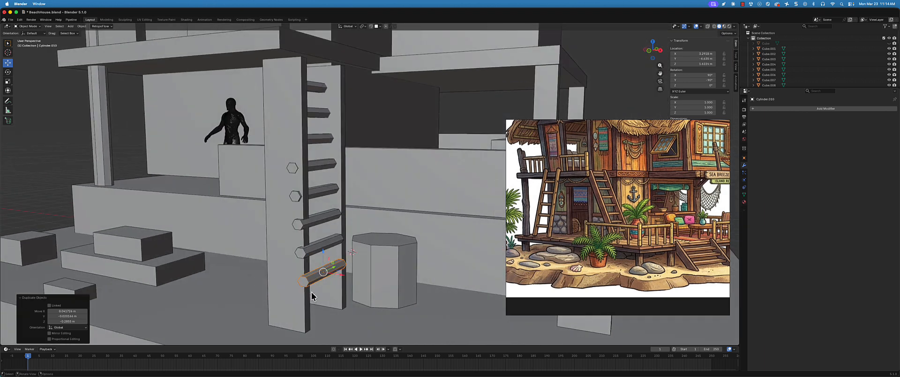
# Undo the rung duplications so that only the original top rung remains between the ladder rails
pyautogui.moveTo(323, 239); pyautogui.dragTo(336, 240, button='middle')
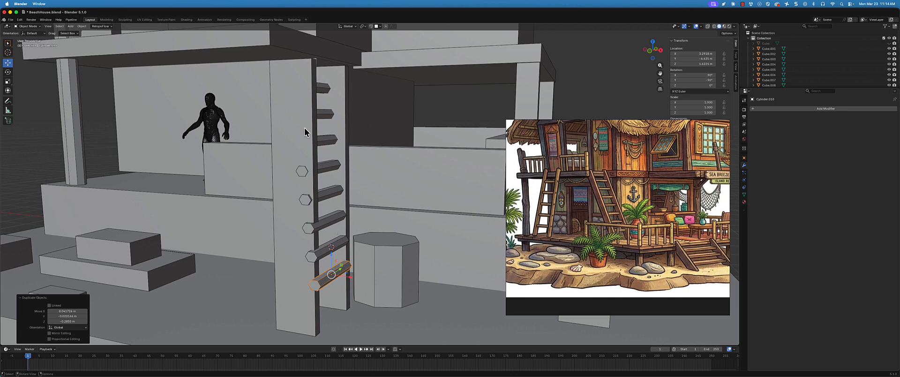
pyautogui.hotkey('ctrl', 'z')
pyautogui.hotkey('ctrl', 'z')
pyautogui.hotkey('ctrl', 'z')
pyautogui.hotkey('ctrl', 'z')
pyautogui.hotkey('ctrl', 'z')
pyautogui.hotkey('ctrl', 'z')
pyautogui.hotkey('ctrl', 'z')
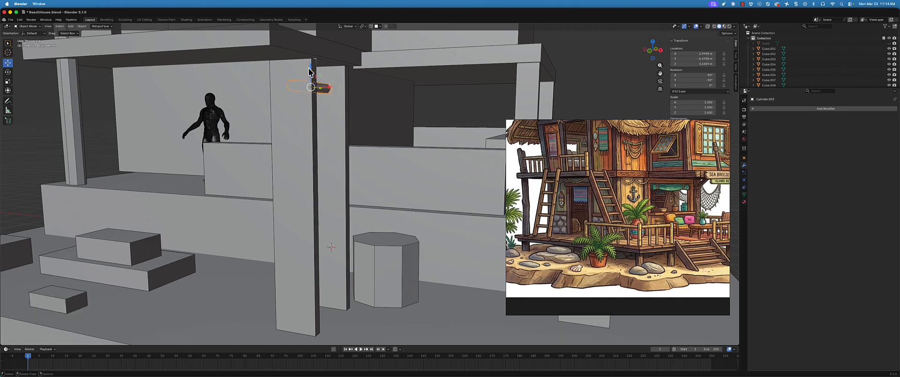
# Nudge the top rung slightly upwards, then duplicate it and place the copy freehand about 0.33 m below
pyautogui.moveTo(311, 71); pyautogui.dragTo(311, 67)
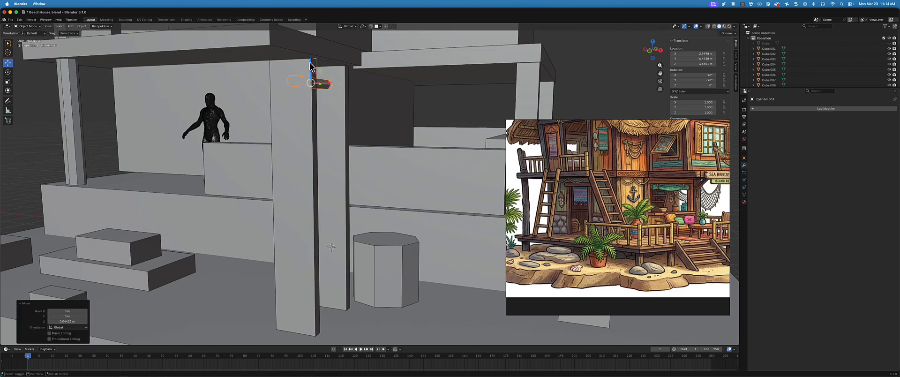
pyautogui.hotkey('shift', 'd')
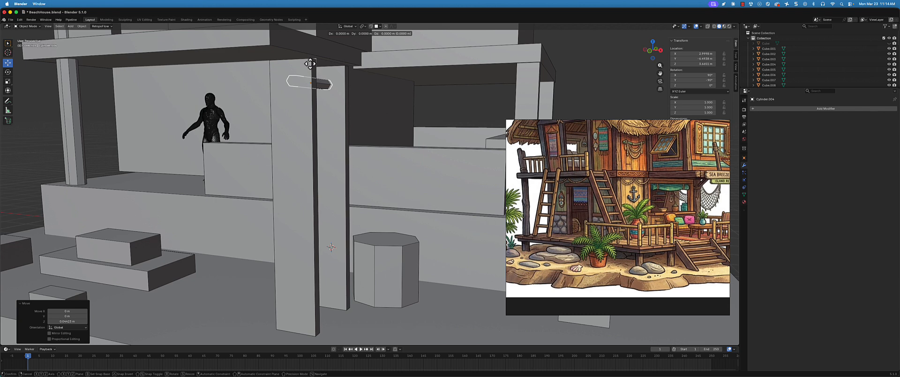
pyautogui.click(308, 95)
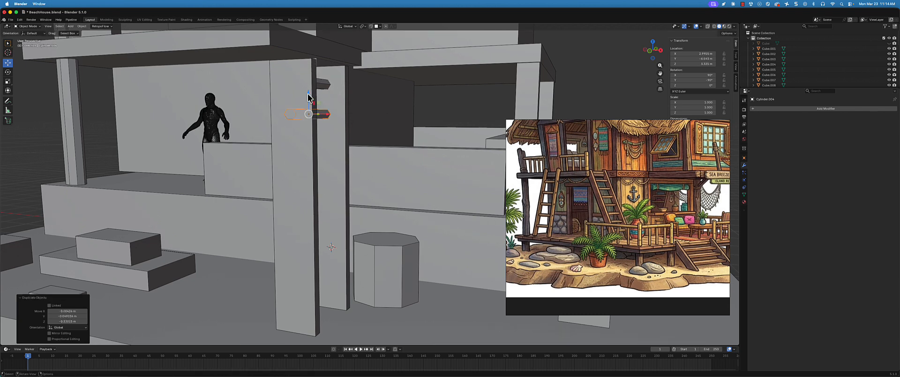
# Repeat the 0.33 m rung duplication five more times down the ladder
pyautogui.hotkey('shift', 'r')
pyautogui.hotkey('shift', 'r')
pyautogui.hotkey('shift', 'r')
pyautogui.hotkey('shift', 'r')
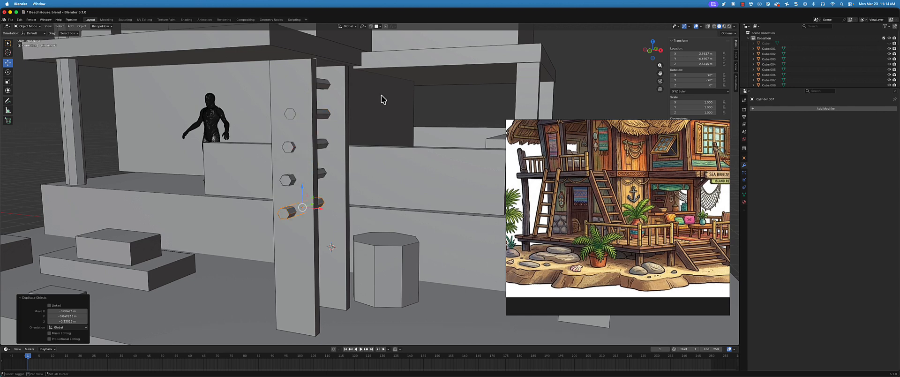
pyautogui.hotkey('shift', 'r')
# Check the ladder in the right orthographic view and undo all of its rung copies
pyautogui.press('KP_3')
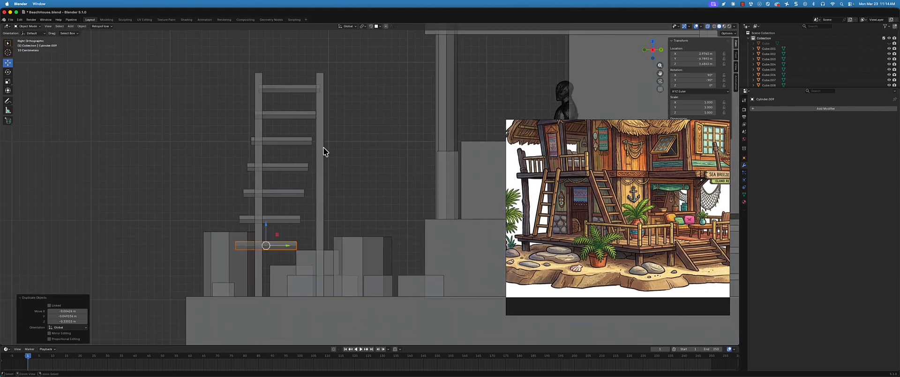
pyautogui.press('super+z')
pyautogui.press('super+z')
pyautogui.press('super+z')
pyautogui.press('super+z')
pyautogui.press('super+z')
pyautogui.press('super+z')
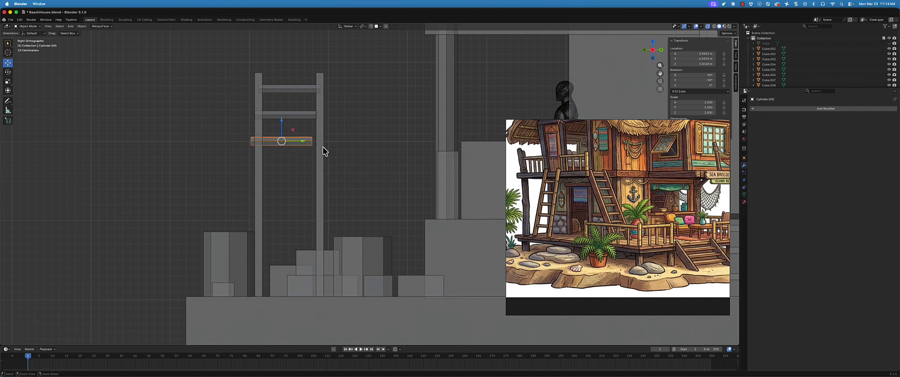
# Raise the top rung about 0.04 m closer to the upper ends of the rails
pyautogui.scroll(1, 297, 81)
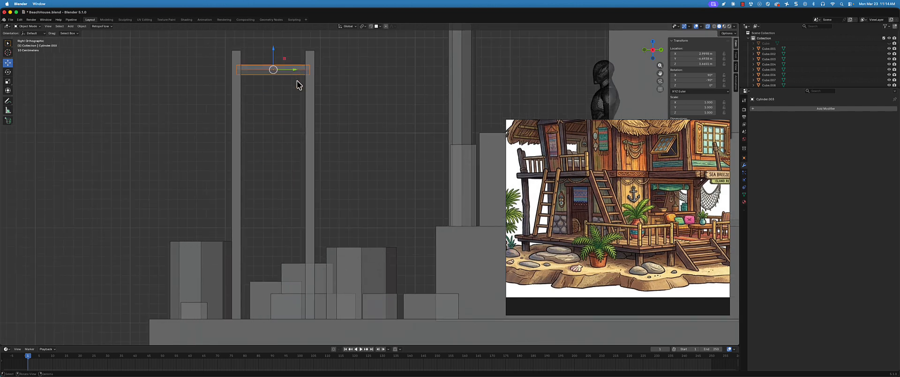
pyautogui.click(287, 60)
pyautogui.click(280, 68)
pyautogui.moveTo(273, 56); pyautogui.dragTo(273, 49)
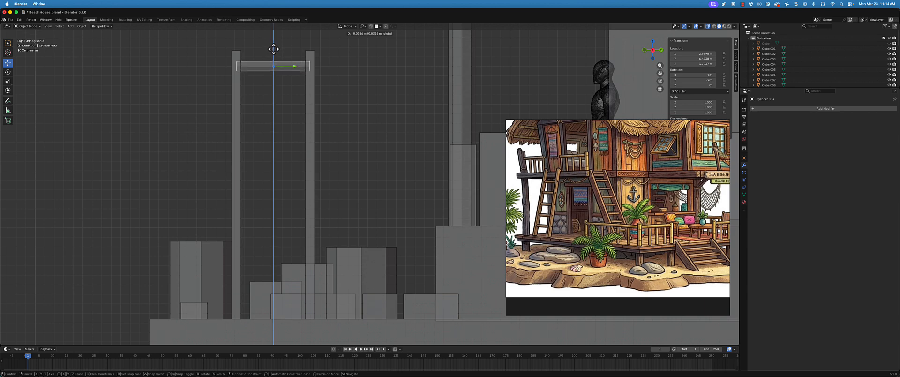
# Duplicate the top rung about 0.27 m lower in the side view and repeat that duplication seven more times
pyautogui.hotkey('shift', 'd')
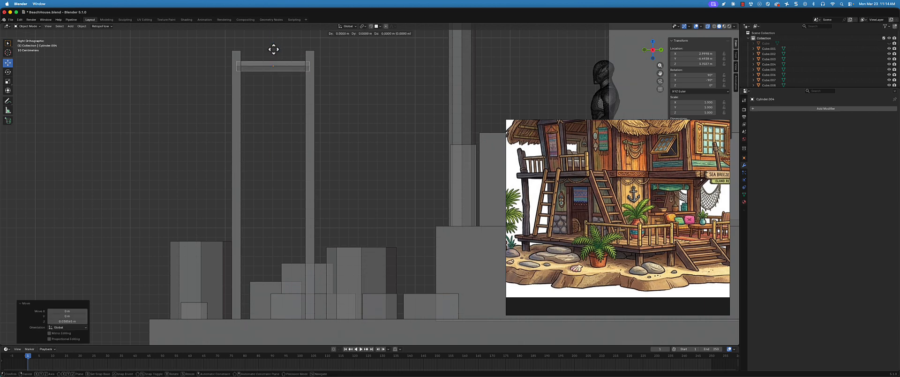
pyautogui.click(273, 75)
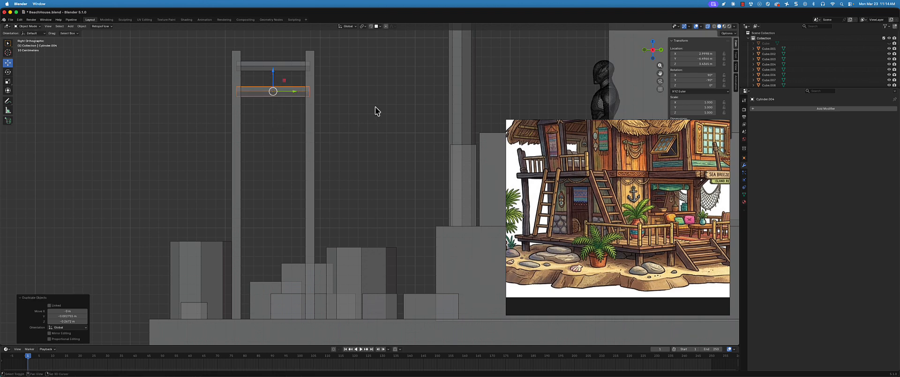
pyautogui.hotkey('shift', 'r')
pyautogui.hotkey('shift', 'r')
pyautogui.hotkey('shift', 'r')
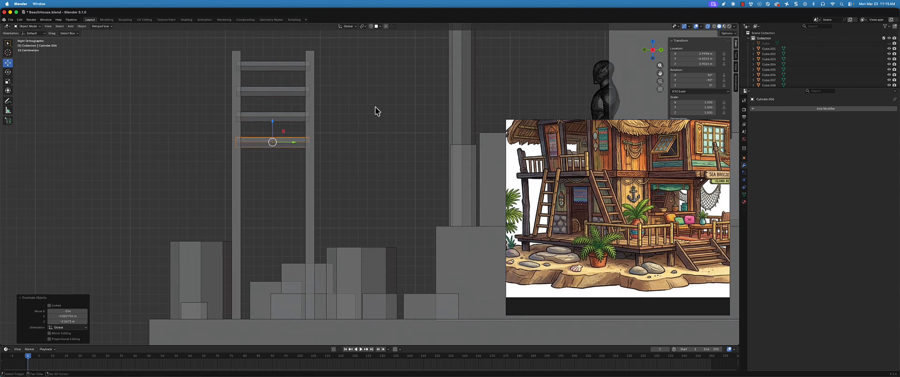
pyautogui.hotkey('shift', 'r')
pyautogui.hotkey('shift', 'r')
pyautogui.hotkey('shift', 'r')
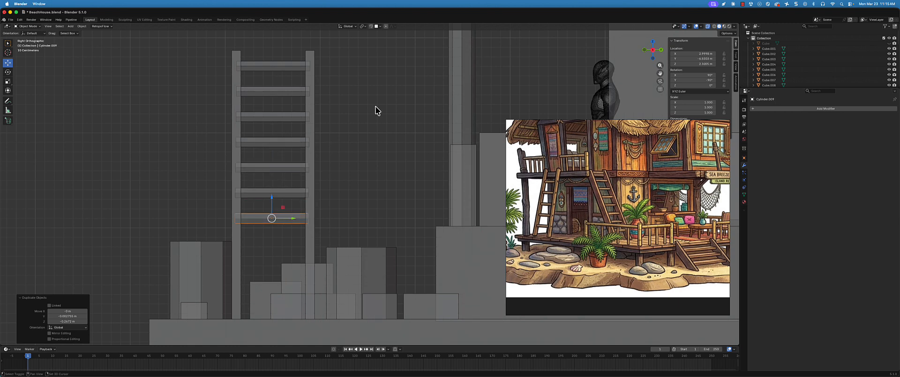
pyautogui.hotkey('shift', 'r')
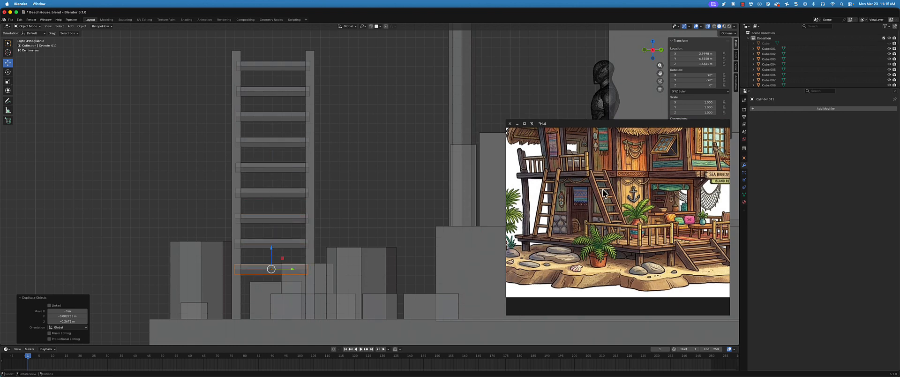
# Undo the closely spaced rung copies back to the single top rung
pyautogui.hotkey('ctrl', 'z')
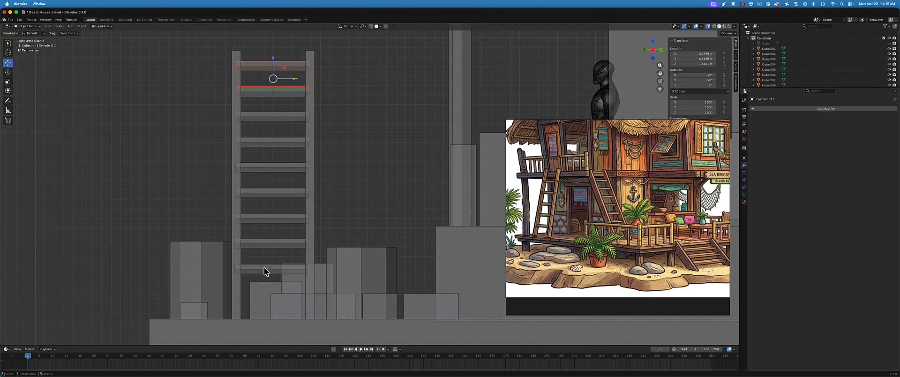
pyautogui.hotkey('ctrl', 'z')
pyautogui.hotkey('ctrl', 'z')
pyautogui.hotkey('ctrl', 'z')
pyautogui.hotkey('ctrl', 'z')
pyautogui.hotkey('ctrl', 'z')
pyautogui.hotkey('ctrl', 'z')
pyautogui.hotkey('ctrl', 'z')
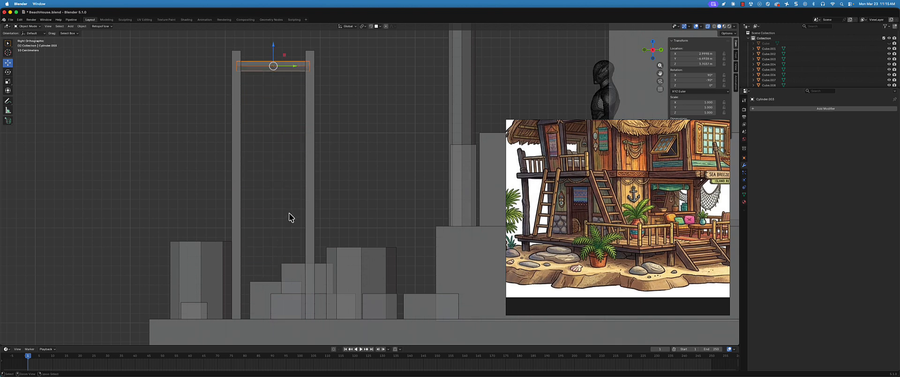
# Duplicate the top rung about 0.39 m lower and repeat that duplication five more times to fill the ladder
pyautogui.hotkey('shift', 'd')
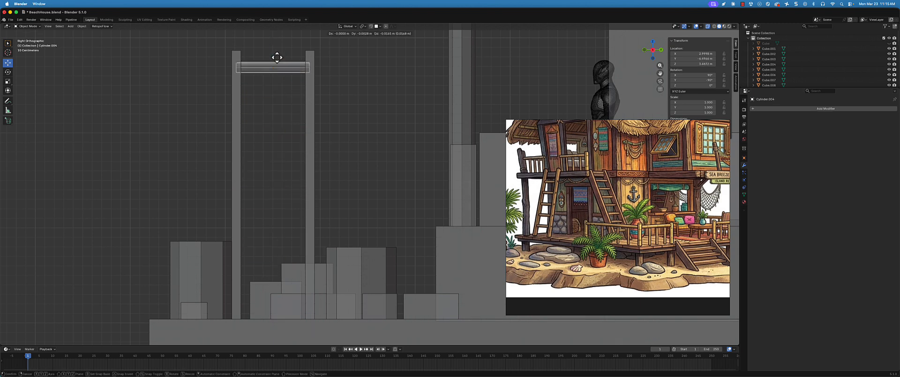
pyautogui.click(276, 91)
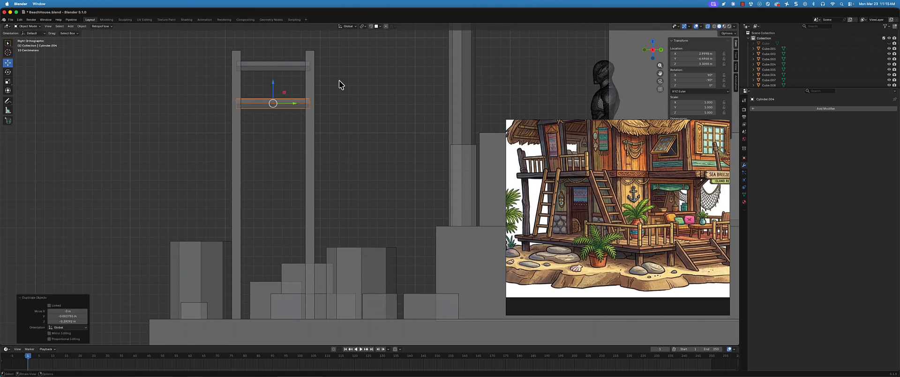
pyautogui.hotkey('shift', 'r')
pyautogui.hotkey('shift', 'r')
pyautogui.hotkey('shift', 'r')
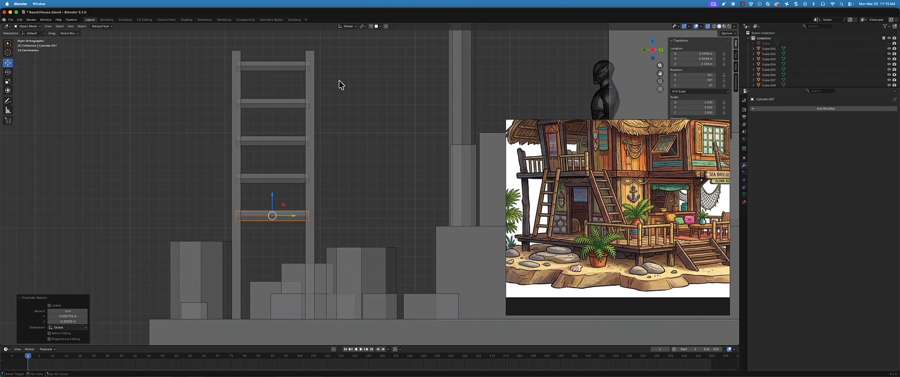
pyautogui.hotkey('shift', 'r')
pyautogui.hotkey('shift', 'r')
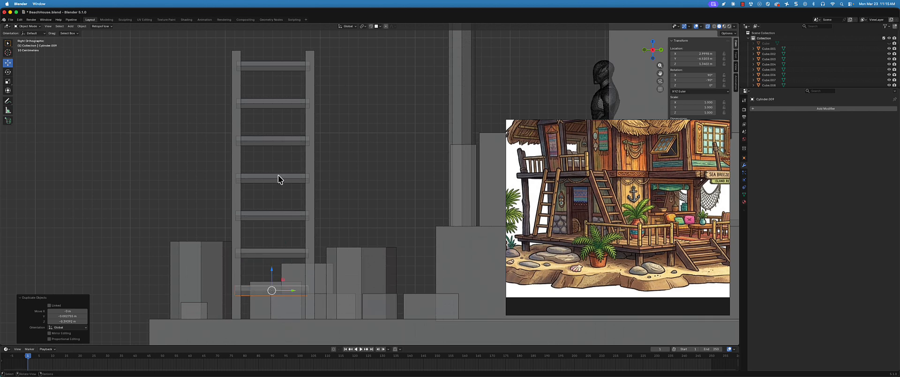
# Select both rails together with all seven rungs and join them into one ladder object
pyautogui.keyDown('shift'); pyautogui.click(260, 252); pyautogui.keyUp('shift')
pyautogui.keyDown('shift'); pyautogui.click(240, 231); pyautogui.keyUp('shift')
pyautogui.keyDown('shift'); pyautogui.click(260, 216); pyautogui.keyUp('shift')
pyautogui.keyDown('shift'); pyautogui.click(311, 196); pyautogui.keyUp('shift')
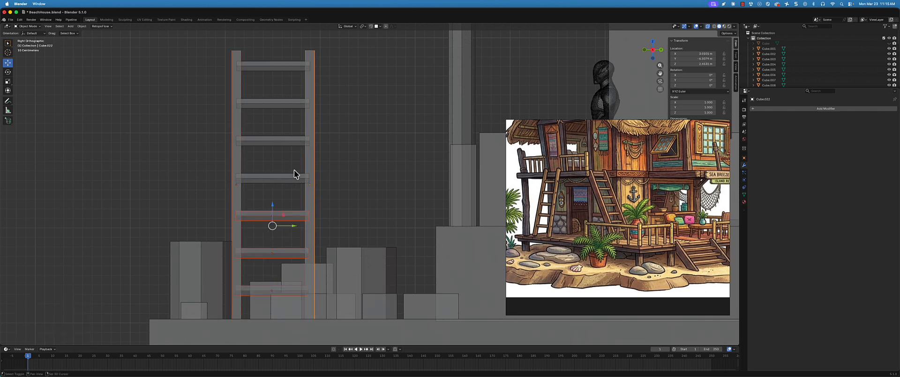
pyautogui.keyDown('shift'); pyautogui.click(293, 178); pyautogui.keyUp('shift')
pyautogui.keyDown('shift'); pyautogui.click(287, 141); pyautogui.keyUp('shift')
pyautogui.keyDown('shift'); pyautogui.click(285, 103); pyautogui.keyUp('shift')
pyautogui.keyDown('shift'); pyautogui.click(279, 67); pyautogui.keyUp('shift')
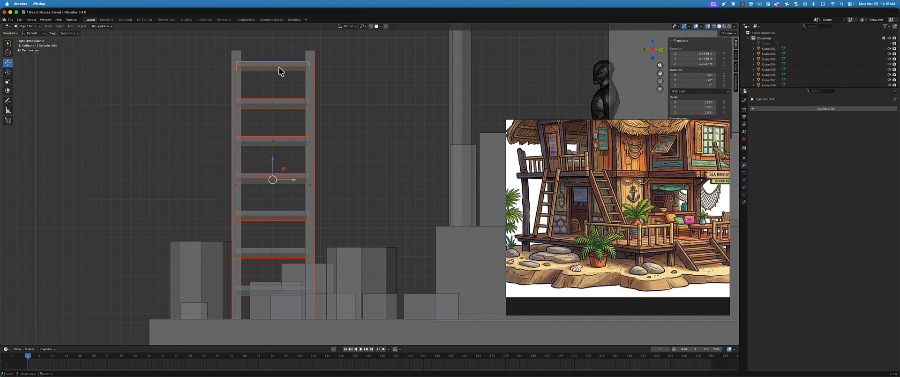
pyautogui.hotkey('ctrl', 'j')
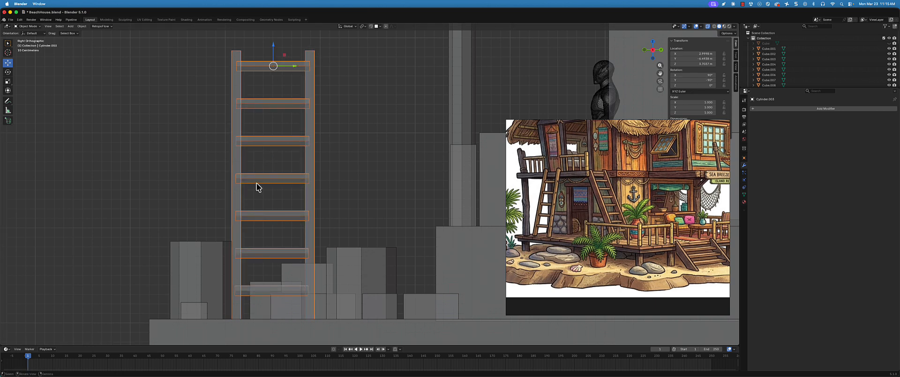
# Set the joined ladder's origin to its geometry
pyautogui.moveTo(256, 187); pyautogui.dragTo(329, 198, button='middle')
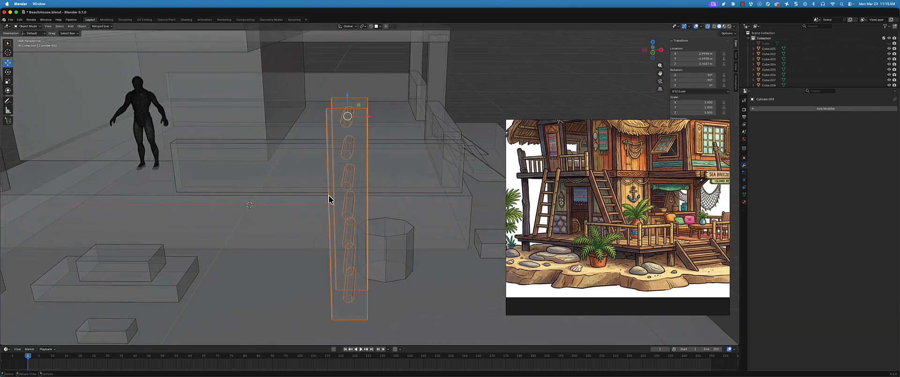
pyautogui.click(82, 26)
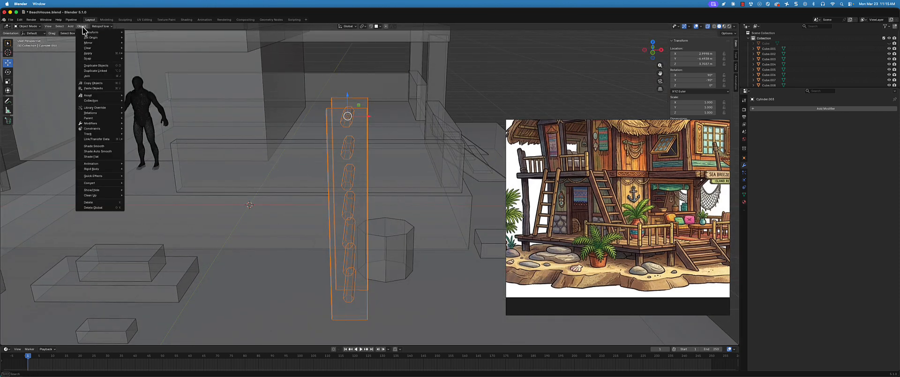
pyautogui.moveTo(91, 37)
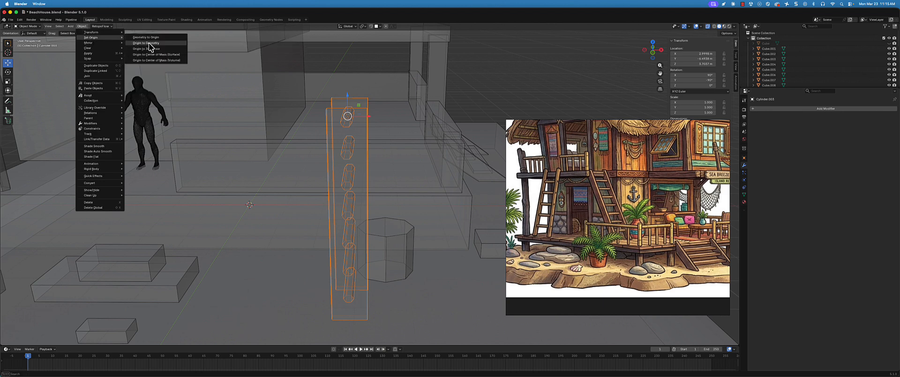
pyautogui.click(151, 43)
# In the front view, edit the ladder mesh and move the vertices along one long edge of the rails inward by about 0.08 m
pyautogui.moveTo(375, 162); pyautogui.dragTo(369, 140, button='middle')
pyautogui.press('KP_1')
pyautogui.scroll(5, 371, 177)
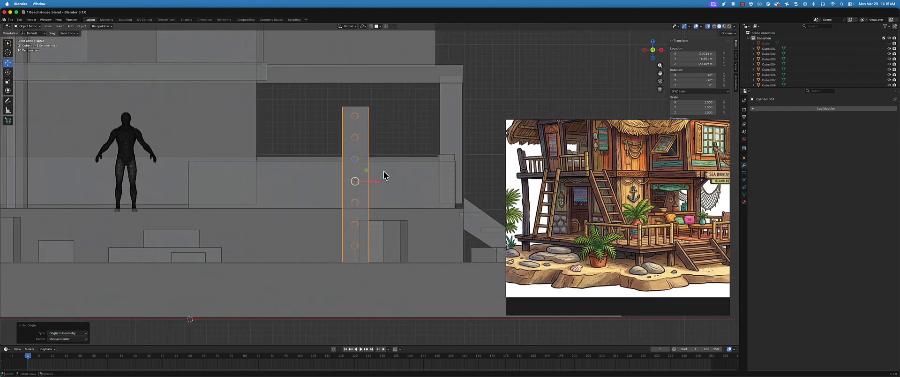
pyautogui.hotkey('ctrl', 'Tab')
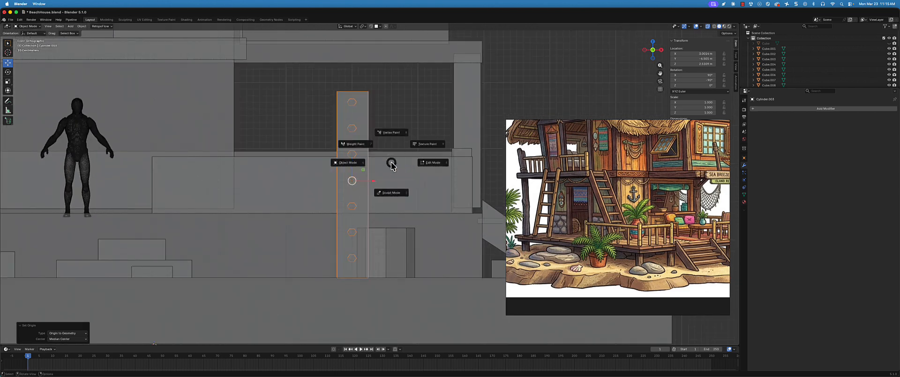
pyautogui.click(420, 164)
pyautogui.click(47, 26)
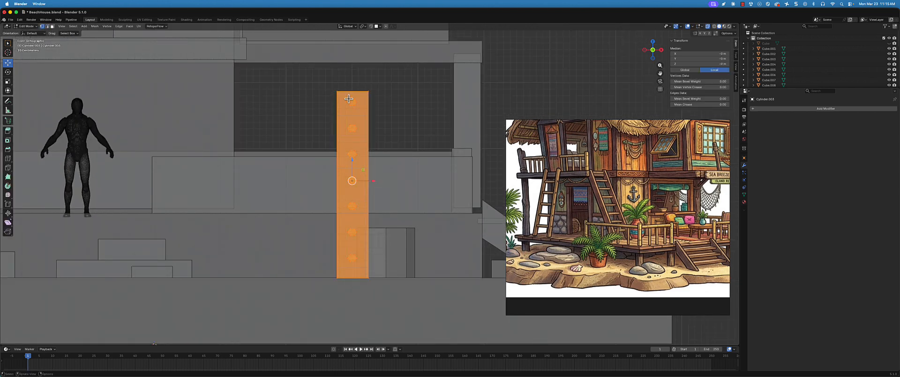
pyautogui.moveTo(299, 65); pyautogui.dragTo(342, 338)
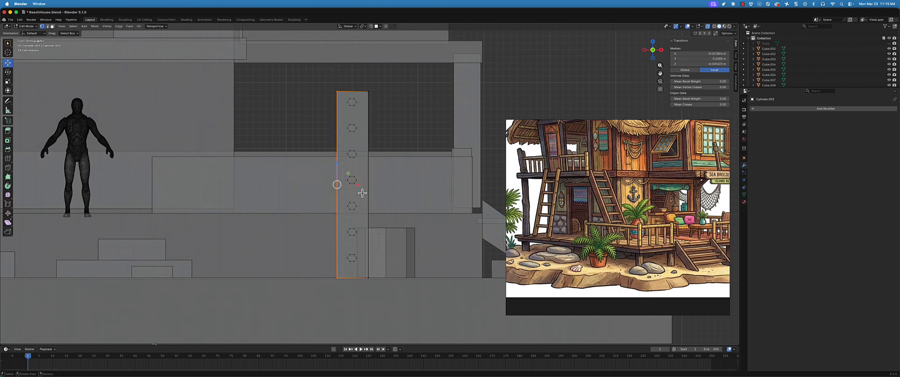
pyautogui.moveTo(359, 185); pyautogui.dragTo(365, 184)
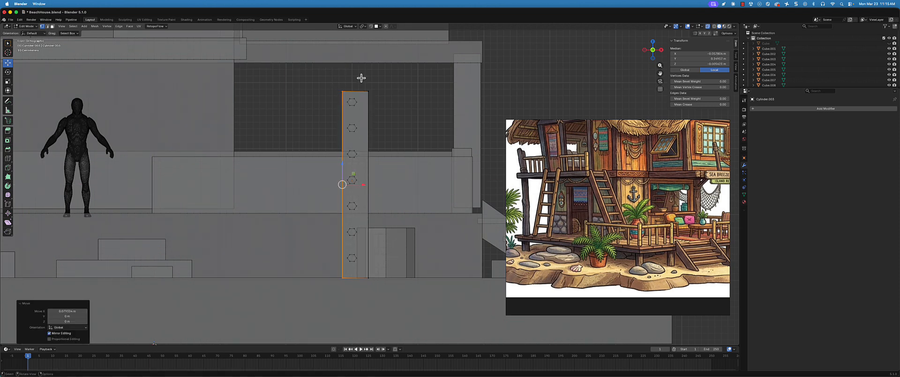
# Move the vertices along the rails' opposite long edge inward to narrow them, and return to Object Mode
pyautogui.moveTo(361, 78); pyautogui.dragTo(425, 371)
pyautogui.moveTo(390, 184); pyautogui.dragTo(384, 185)
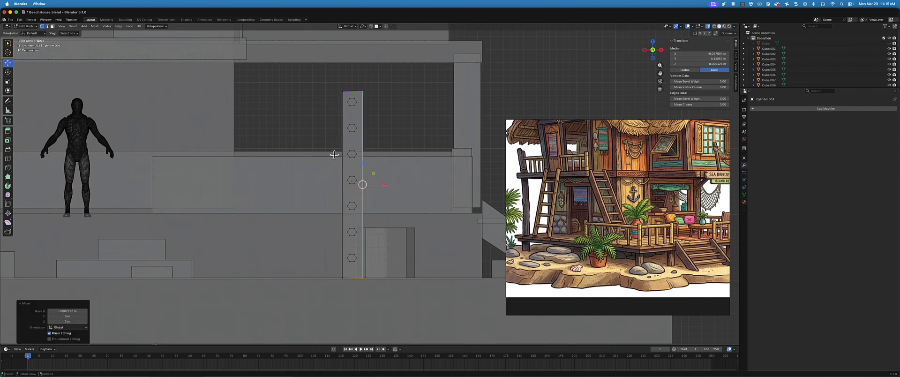
pyautogui.hotkey('ctrl', 'Tab')
pyautogui.click(305, 159)
# Raise the whole ladder straight up by about 1.3 m
pyautogui.scroll(-1, 344, 188)
pyautogui.moveTo(346, 190); pyautogui.dragTo(302, 192, button='middle')
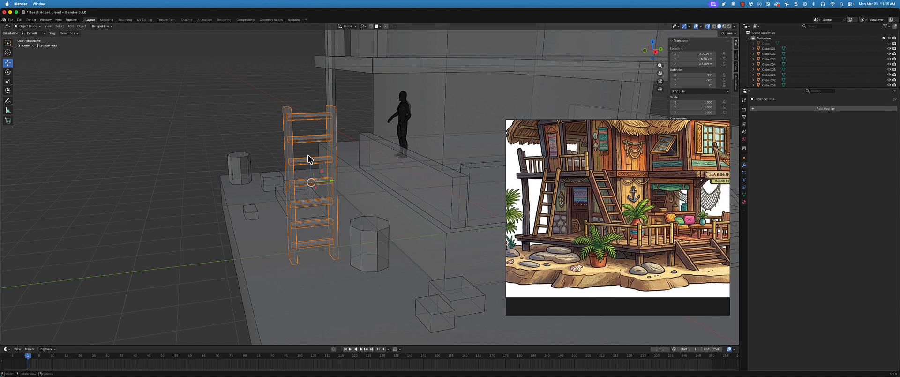
pyautogui.moveTo(310, 163); pyautogui.dragTo(309, 86)
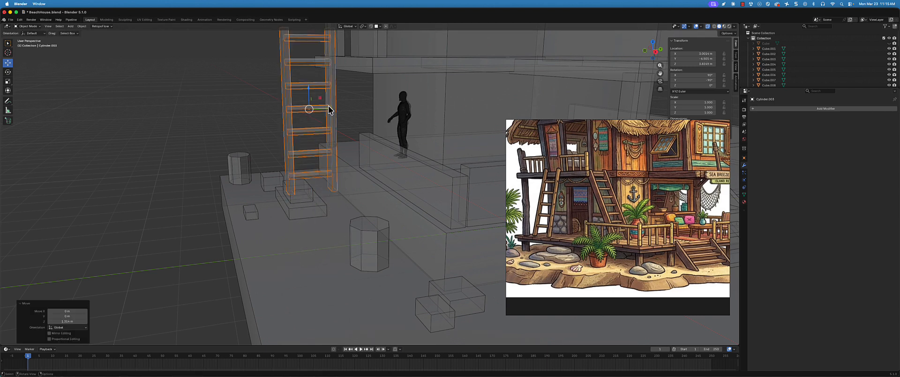
# Move the ladder about 2.4 m along the Y axis so it stands over the lower deck
pyautogui.moveTo(328, 108); pyautogui.dragTo(419, 106)
pyautogui.keyDown('shift'); pyautogui.moveTo(390, 146); pyautogui.dragTo(310, 188, button='middle'); pyautogui.keyUp('shift')
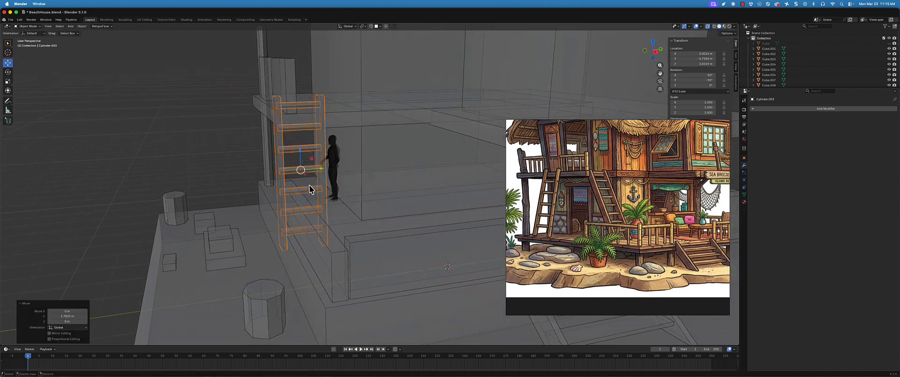
pyautogui.moveTo(322, 172); pyautogui.dragTo(353, 170)
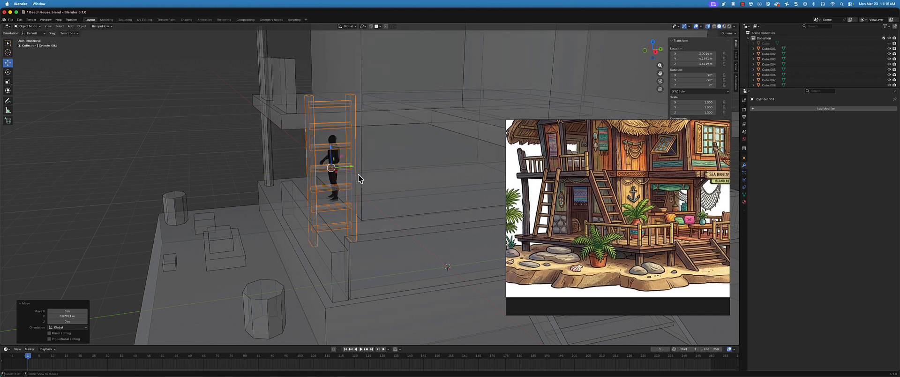
pyautogui.moveTo(353, 187); pyautogui.dragTo(355, 182, button='middle')
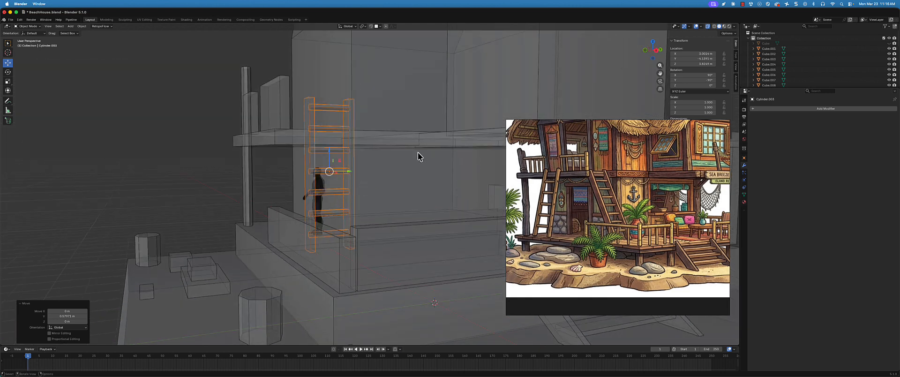
# Turn off X-ray display, shift the ladder about 0.5 m along negative X and lower it about 0.09 m
pyautogui.click(708, 29)
pyautogui.moveTo(379, 123); pyautogui.dragTo(380, 130, button='middle')
pyautogui.scroll(5, 371, 155)
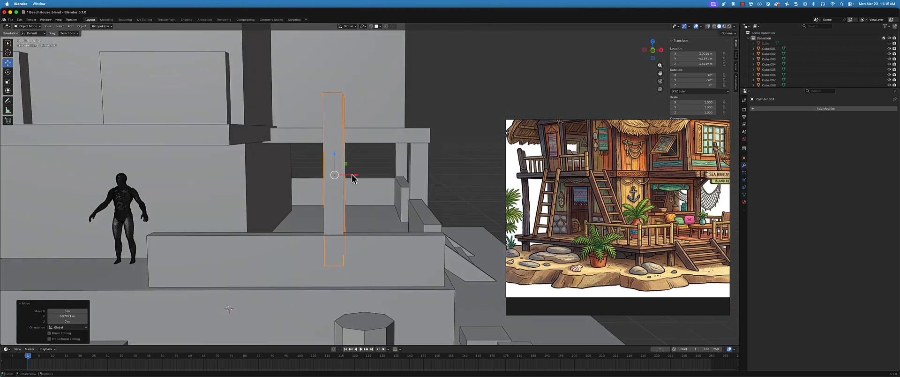
pyautogui.press('g')
pyautogui.press('x')
pyautogui.click(310, 152)
pyautogui.press('g')
pyautogui.press('z')
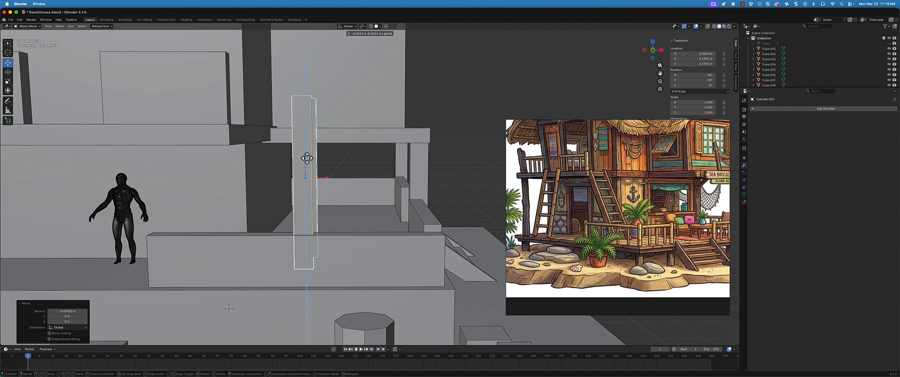
pyautogui.click(302, 171)
# Move the ladder about 0.25 m further inward along the Y axis
pyautogui.moveTo(302, 172); pyautogui.dragTo(249, 171, button='middle')
pyautogui.scroll(2, 302, 172)
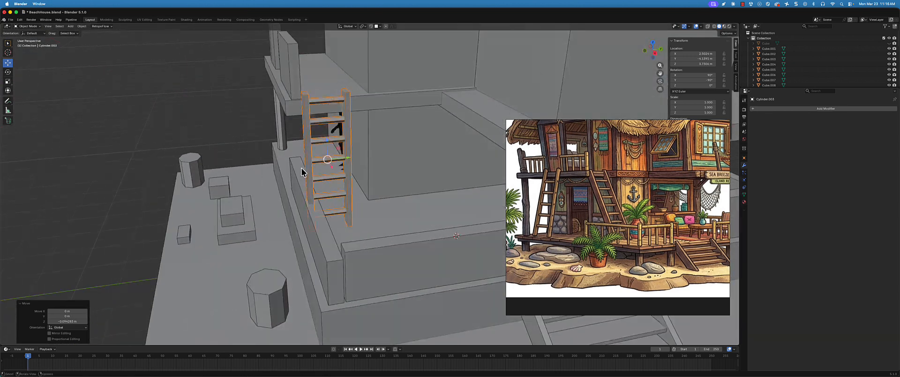
pyautogui.scroll(2, 302, 171)
pyautogui.press('g')
pyautogui.press('y')
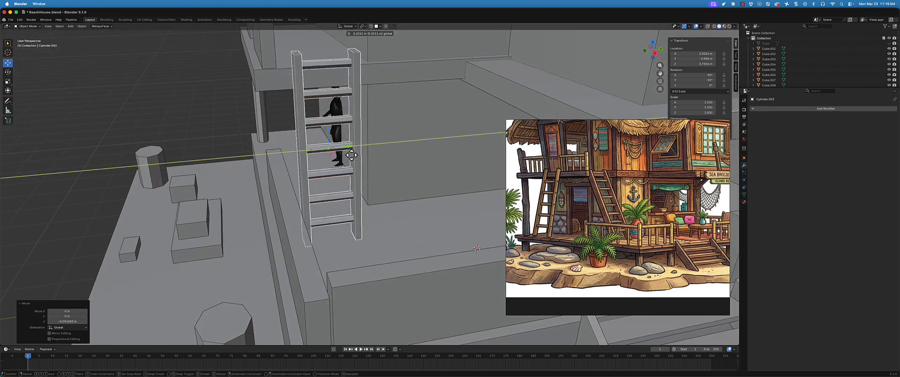
pyautogui.click(352, 155)
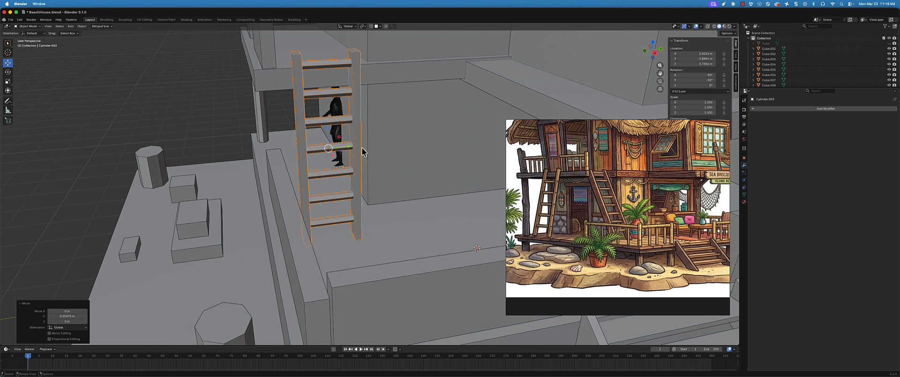
# Duplicate the ladder in front of the upper balcony, move the copy about 3 m along negative X, and nudge it along Y toward the balcony
pyautogui.hotkey('shift', 'd')
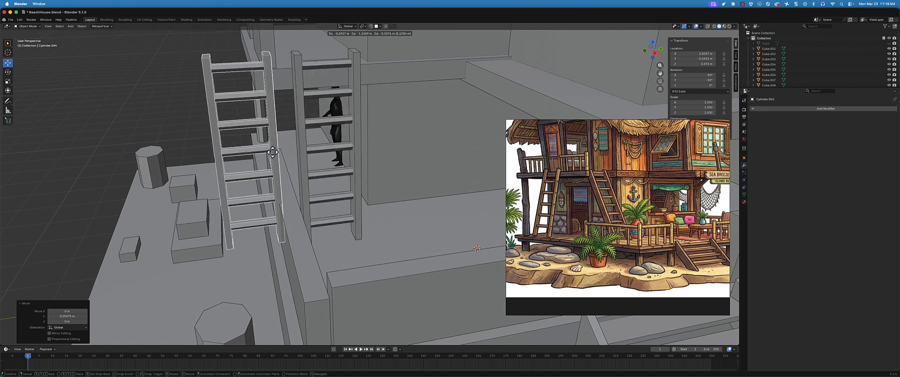
pyautogui.scroll(3, 279, 151)
pyautogui.scroll(-5, 279, 151)
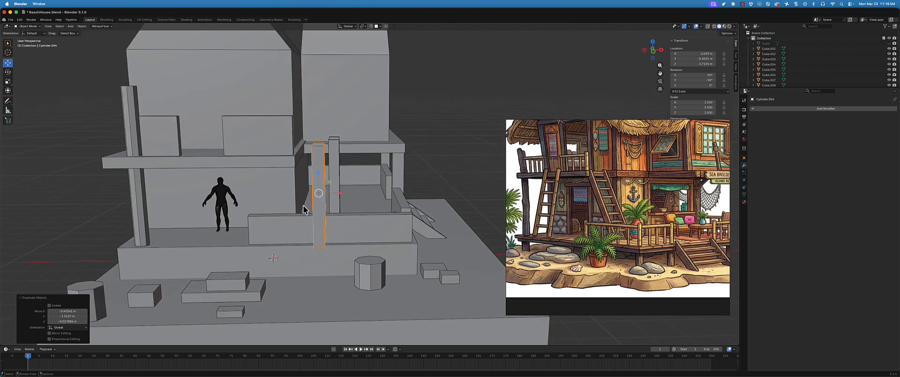
pyautogui.press('x')
pyautogui.click(224, 200)
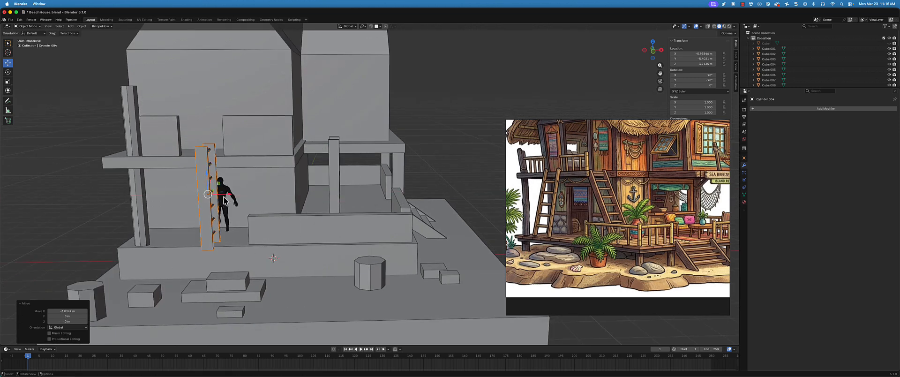
pyautogui.moveTo(524, 240); pyautogui.dragTo(297, 176, button='middle')
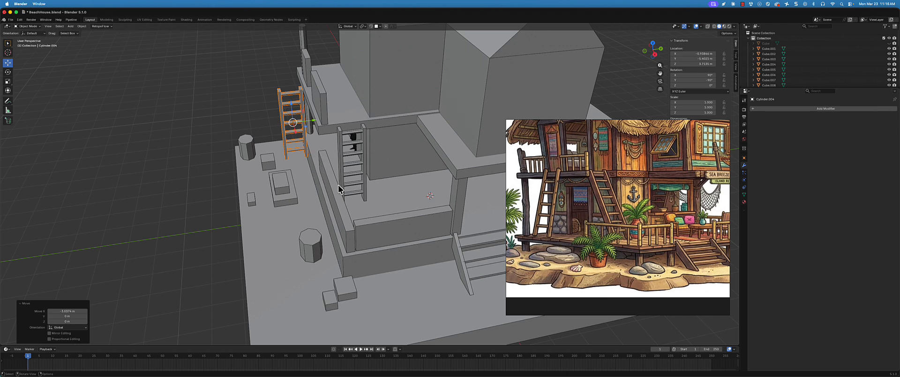
pyautogui.moveTo(339, 190); pyautogui.dragTo(217, 146, button='middle')
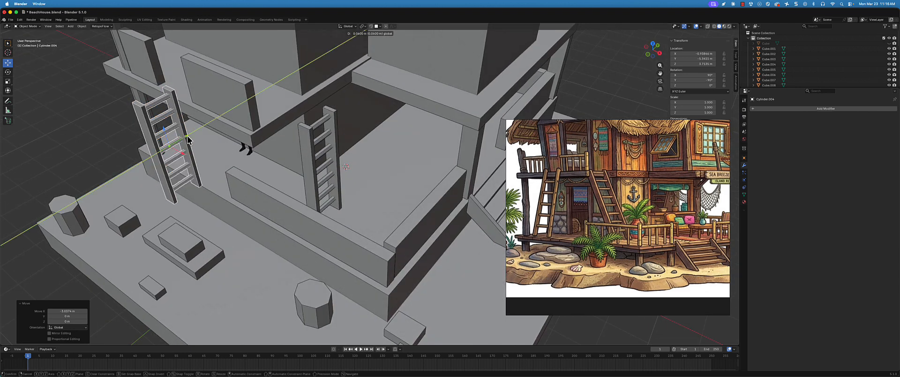
# Select the original ladder and tilt it about 22° around the Y axis
pyautogui.click(338, 150)
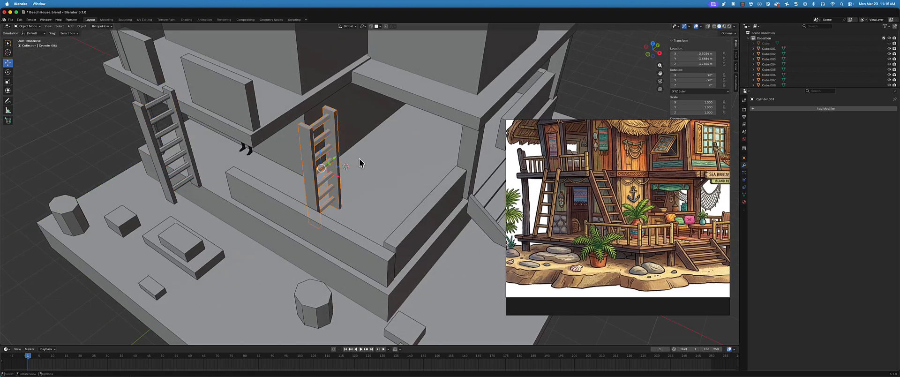
pyautogui.click(8, 72)
pyautogui.moveTo(332, 158); pyautogui.dragTo(331, 172)
pyautogui.press('w')
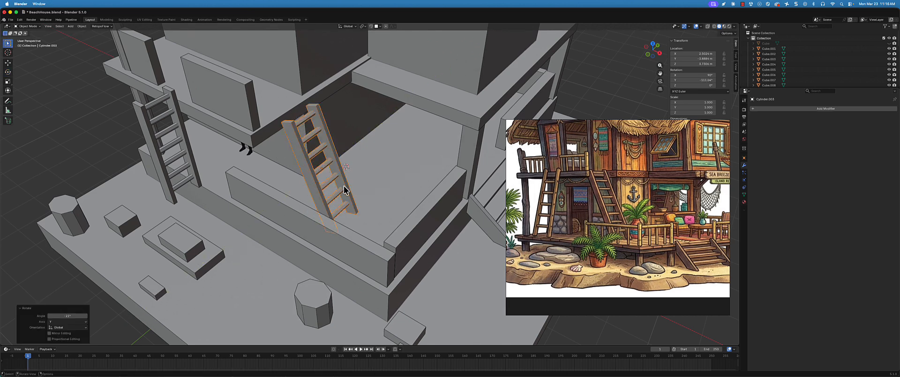
pyautogui.click(8, 62)
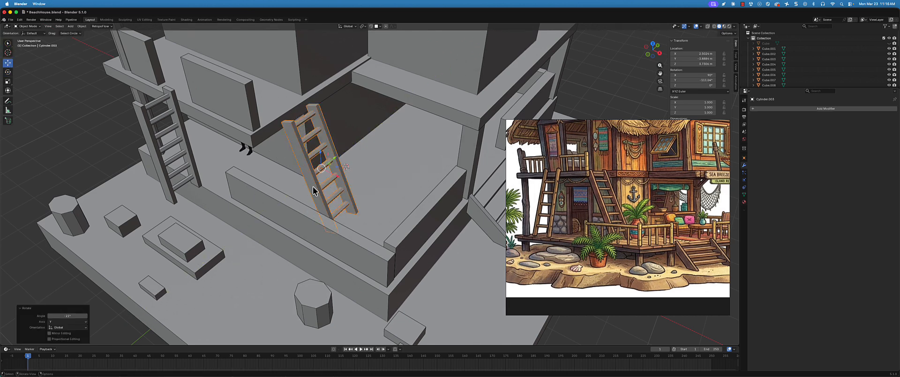
# Shift the tilted ladder about 0.6 m along negative X and 0.1 m along Y, and lower it about 0.24 m
pyautogui.moveTo(314, 187); pyautogui.dragTo(347, 183, button='middle')
pyautogui.moveTo(344, 186); pyautogui.dragTo(309, 184)
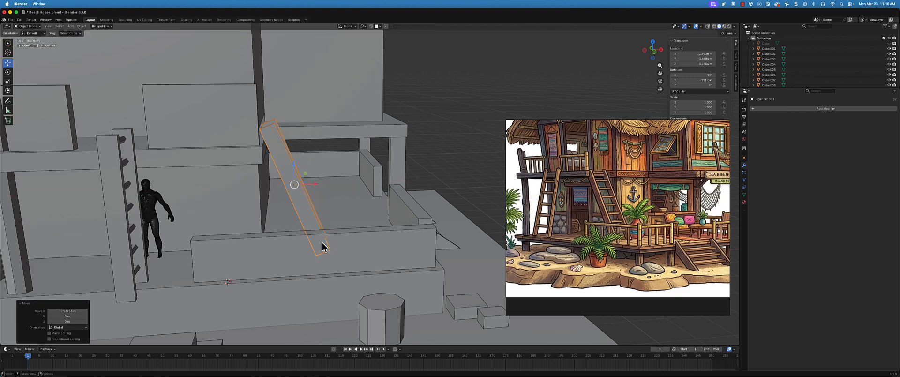
pyautogui.moveTo(323, 244); pyautogui.dragTo(358, 174, button='middle')
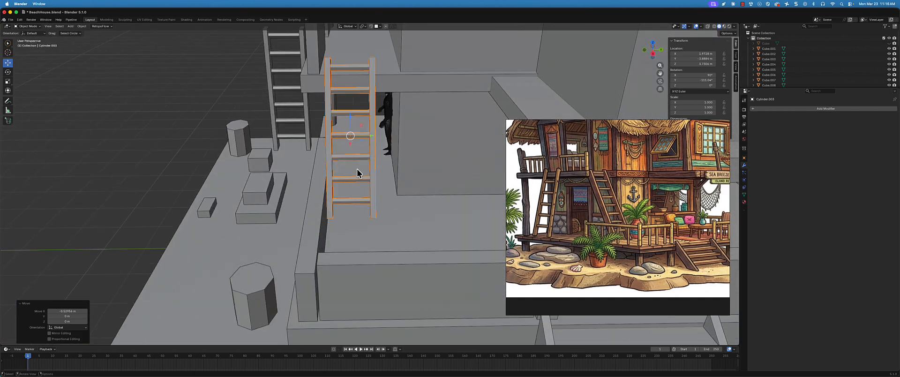
pyautogui.press('g')
pyautogui.press('y')
pyautogui.click(368, 137)
pyautogui.press('g')
pyautogui.press('z')
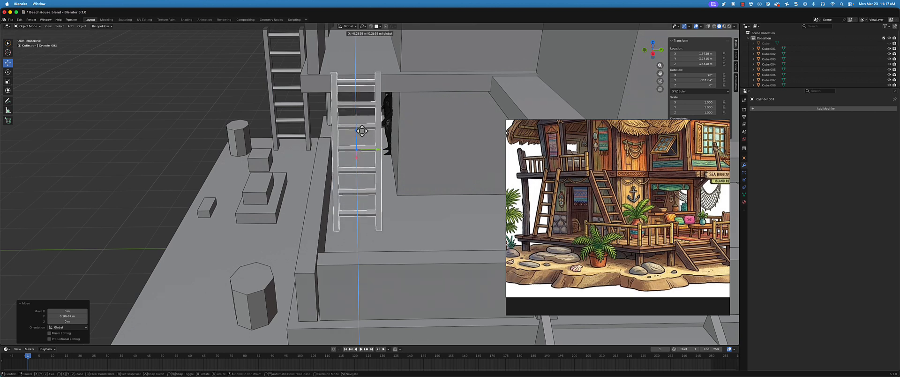
pyautogui.click(362, 130)
pyautogui.moveTo(362, 131); pyautogui.dragTo(382, 144, button='middle')
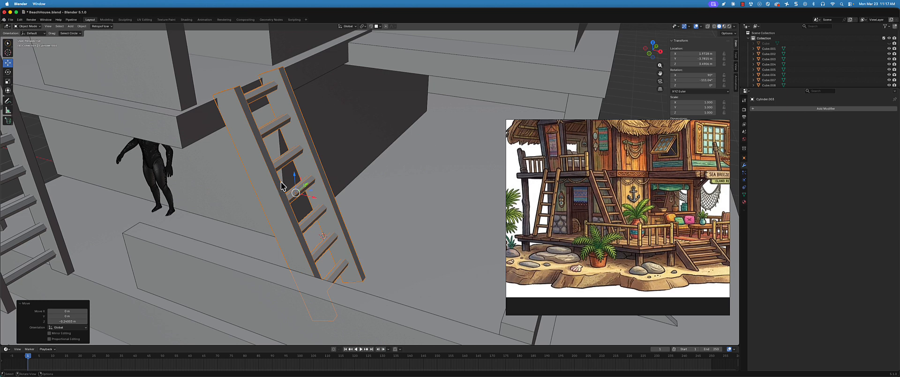
# Select the ladder copy, move the reference picture clear of the transform values, and set the copy's Z rotation to 0°
pyautogui.scroll(-5, 281, 188)
pyautogui.moveTo(280, 191); pyautogui.dragTo(316, 190, button='middle')
pyautogui.keyDown('shift'); pyautogui.moveTo(161, 220); pyautogui.dragTo(255, 207, button='middle'); pyautogui.keyUp('shift')
pyautogui.click(246, 193)
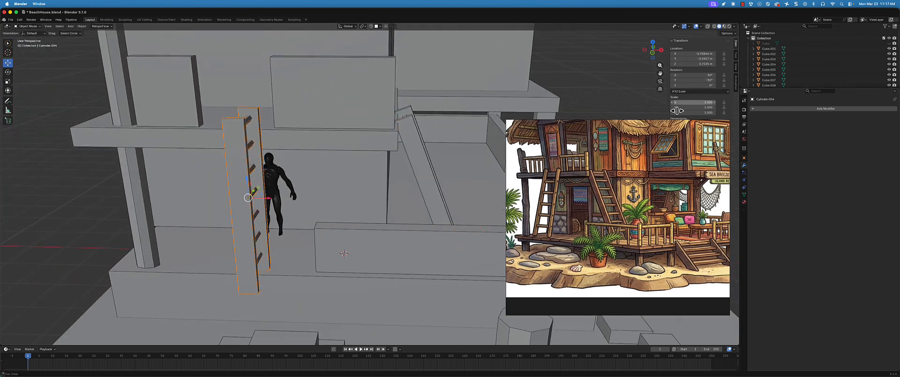
pyautogui.moveTo(665, 124); pyautogui.dragTo(650, 199)
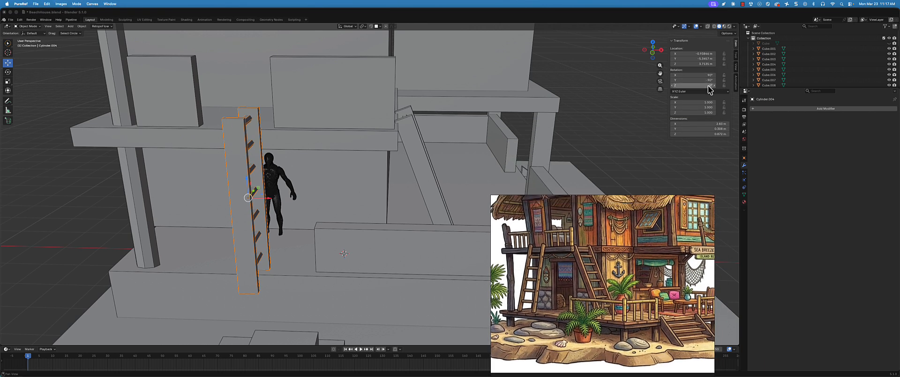
pyautogui.click(709, 85)
pyautogui.write('0')
pyautogui.press('Return')
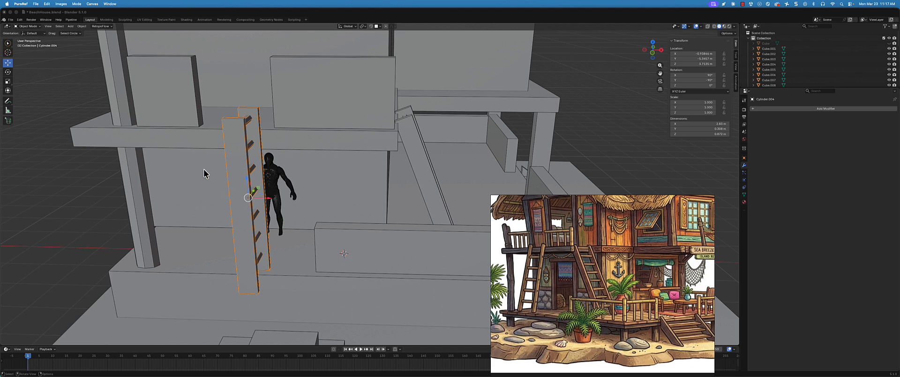
# Turn the ladder copy around the Z axis and set its X rotation to 0° so its rungs face the front
pyautogui.click(8, 72)
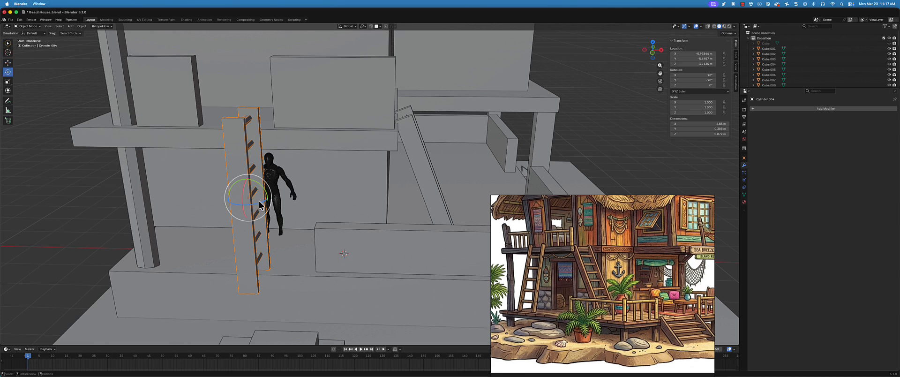
pyautogui.moveTo(259, 202); pyautogui.dragTo(328, 187)
pyautogui.click(705, 75)
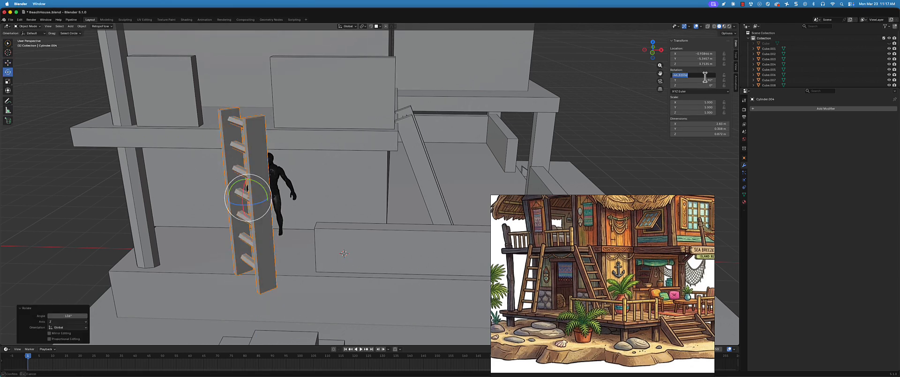
pyautogui.write('0')
pyautogui.press('Return')
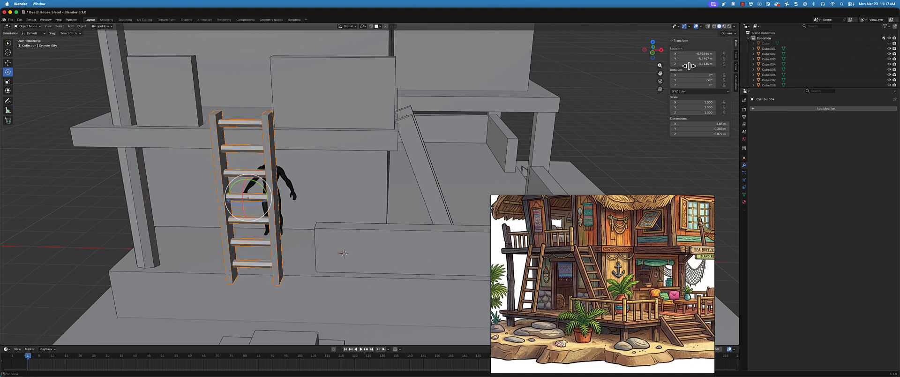
# Tilt the ladder copy around the X axis so its top leans toward the upper balcony
pyautogui.moveTo(252, 155); pyautogui.dragTo(257, 148, button='middle')
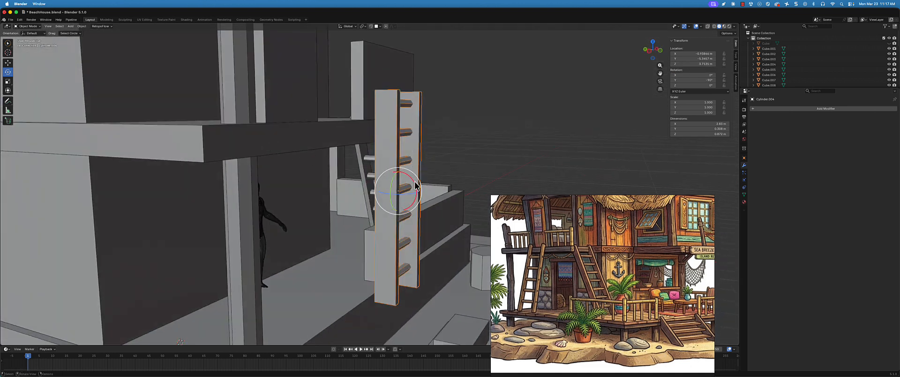
pyautogui.moveTo(415, 186); pyautogui.dragTo(399, 234)
pyautogui.scroll(-2, 392, 246)
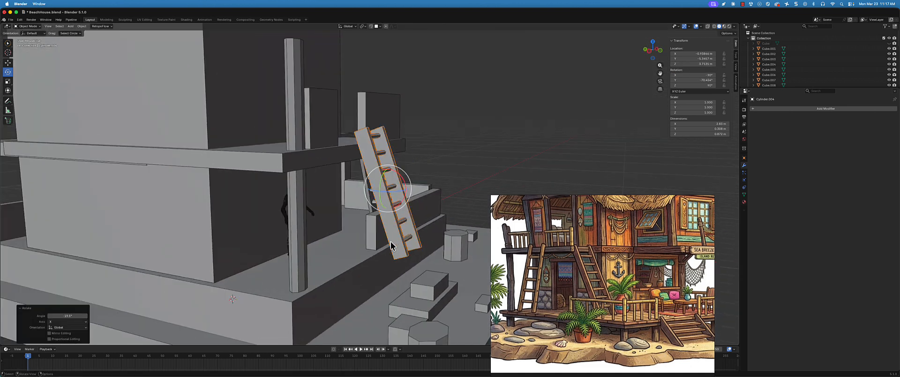
pyautogui.moveTo(370, 249)
pyautogui.mouseDown(button='middle')
pyautogui.moveTo(395, 253)
pyautogui.moveTo(381, 248)
pyautogui.mouseUp(button='middle')
# Lower the leaning ladder copy slightly and nudge it toward the house along the Y axis
pyautogui.press('w')
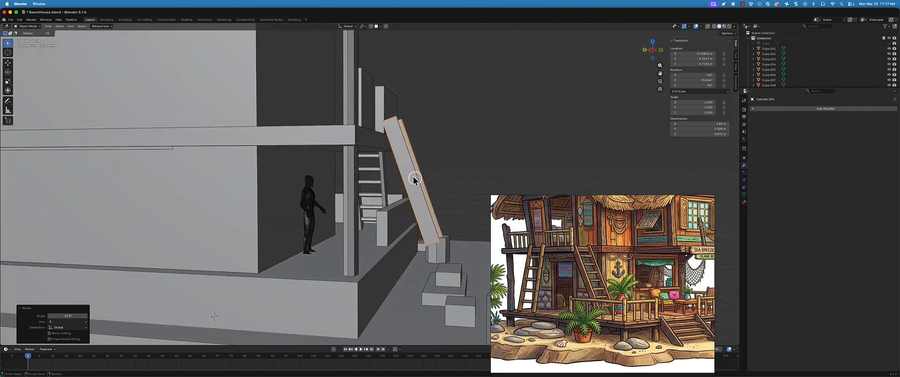
pyautogui.click(8, 62)
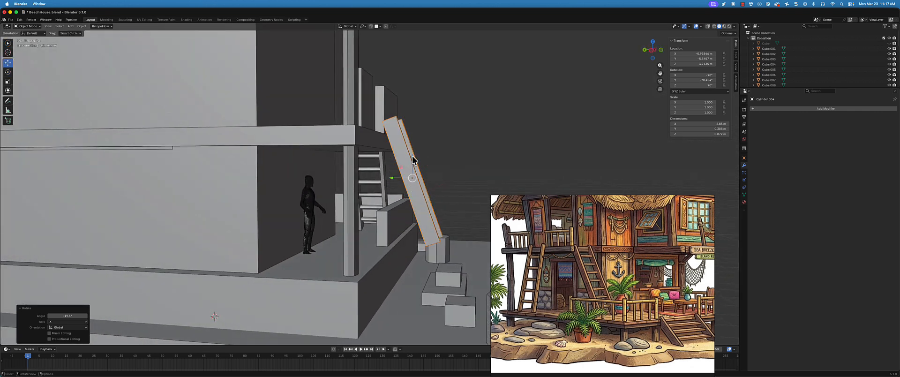
pyautogui.moveTo(413, 159); pyautogui.dragTo(380, 182)
# Select the lower deck platform and save the file
pyautogui.click(355, 247)
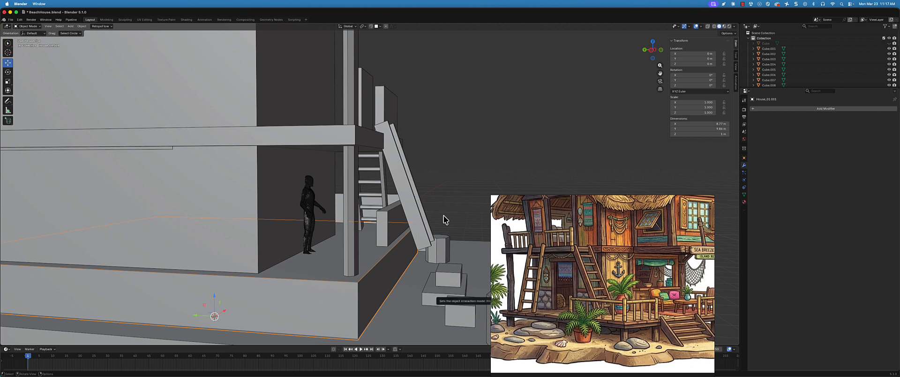
pyautogui.scroll(-2, 429, 210)
pyautogui.scroll(3, 427, 210)
pyautogui.moveTo(426, 209); pyautogui.dragTo(393, 182, button='middle')
pyautogui.hotkey('ctrl', 's')
pyautogui.scroll(-2, 417, 226)
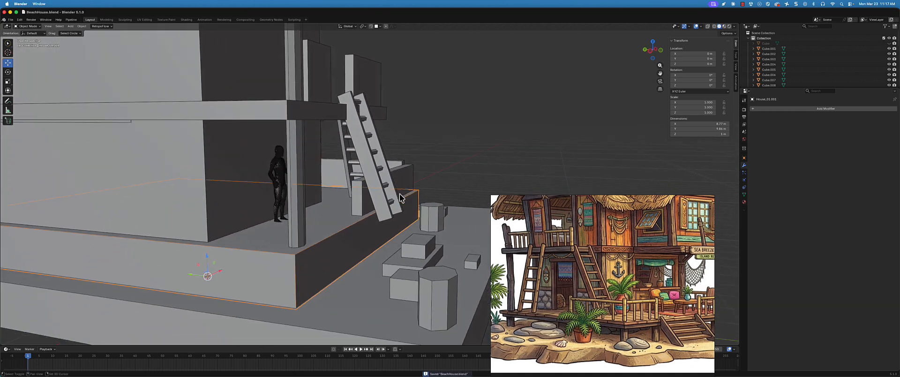
# In Edit Mode, pull the deck platform's front face outward beneath the ladder's foot, and return to Object Mode
pyautogui.hotkey('ctrl', 'Tab')
pyautogui.click(449, 207)
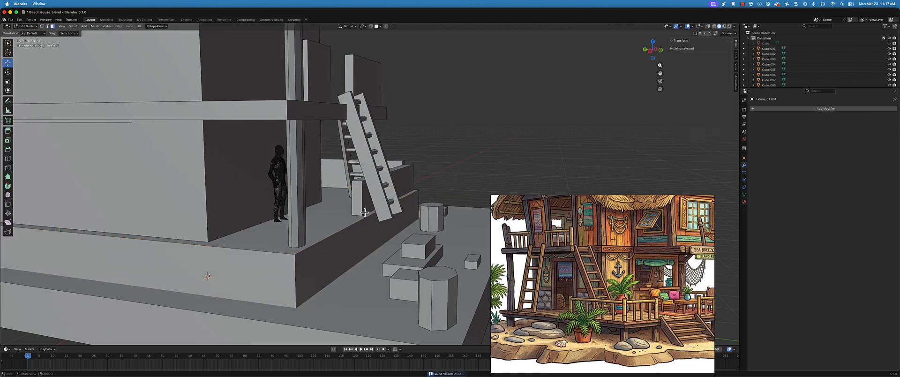
pyautogui.click(351, 242)
pyautogui.moveTo(357, 230); pyautogui.dragTo(378, 235)
pyautogui.moveTo(377, 234); pyautogui.dragTo(422, 240, button='middle')
pyautogui.hotkey('ctrl', 'Tab')
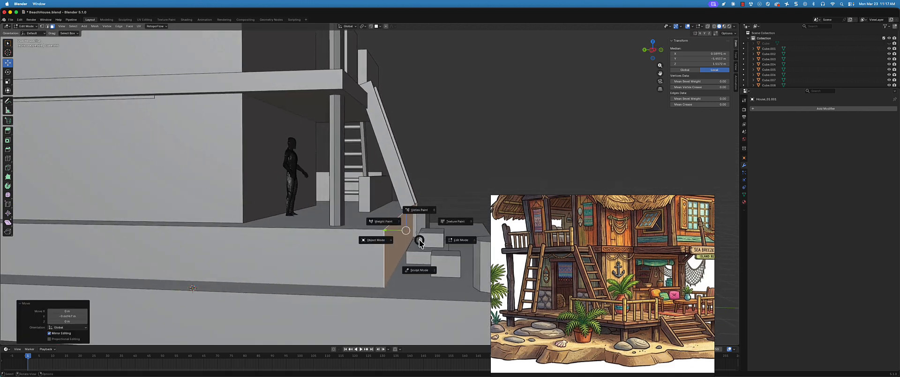
pyautogui.click(382, 242)
pyautogui.click(418, 218)
pyautogui.keyDown('shift'); pyautogui.click(431, 237); pyautogui.keyUp('shift')
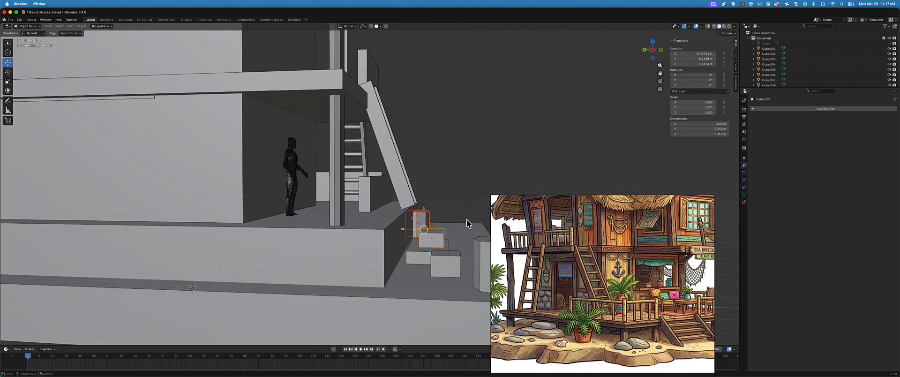
pyautogui.scroll(-2, 466, 219)
pyautogui.press('c')
pyautogui.moveTo(466, 183); pyautogui.dragTo(394, 244)
pyautogui.click(413, 234)
pyautogui.press('Escape')
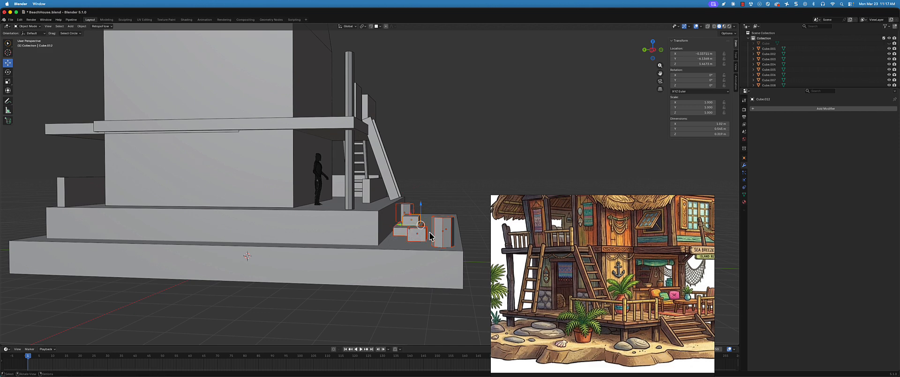
pyautogui.press('w')
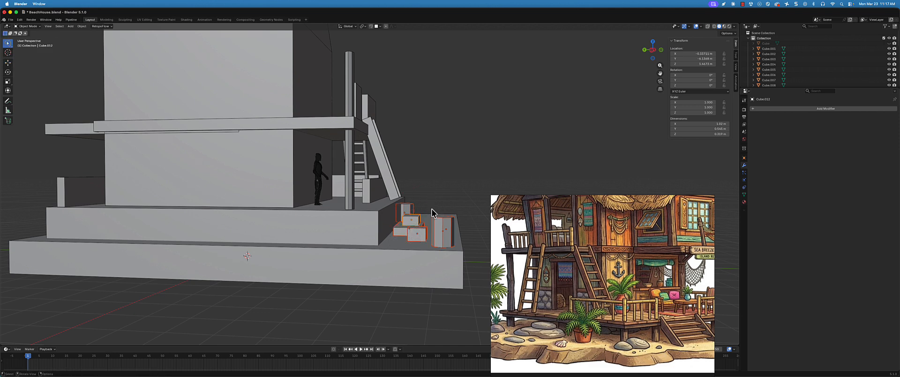
pyautogui.press('w')
pyautogui.press('w')
pyautogui.moveTo(471, 161); pyautogui.dragTo(397, 256)
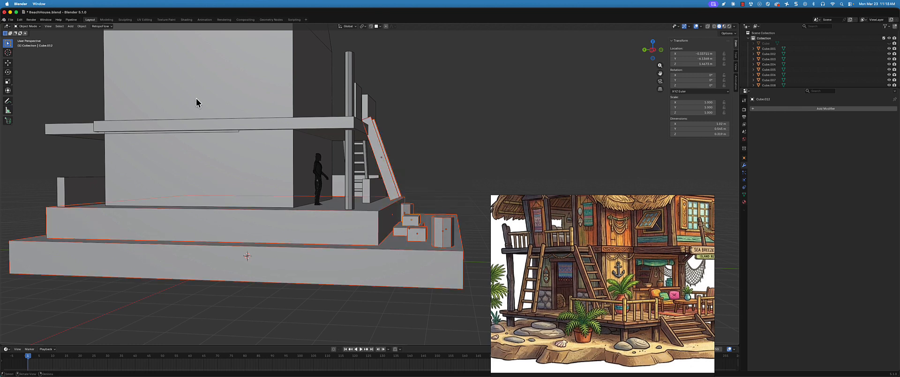
pyautogui.moveTo(461, 167); pyautogui.dragTo(403, 253)
pyautogui.keyDown('shift'); pyautogui.click(368, 236); pyautogui.keyUp('shift')
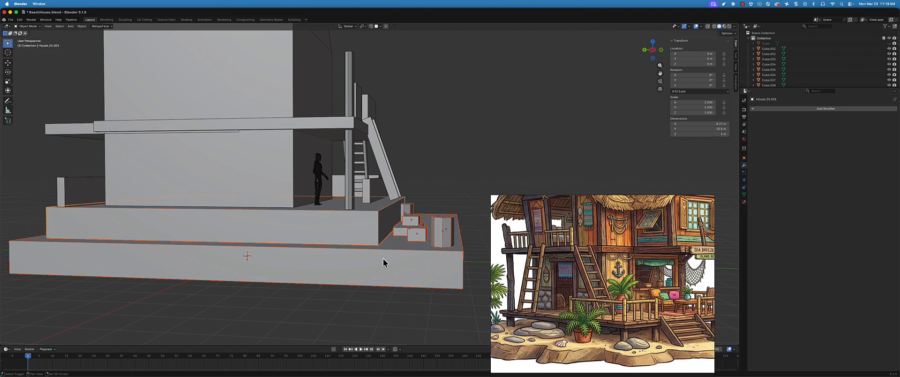
pyautogui.click(383, 212)
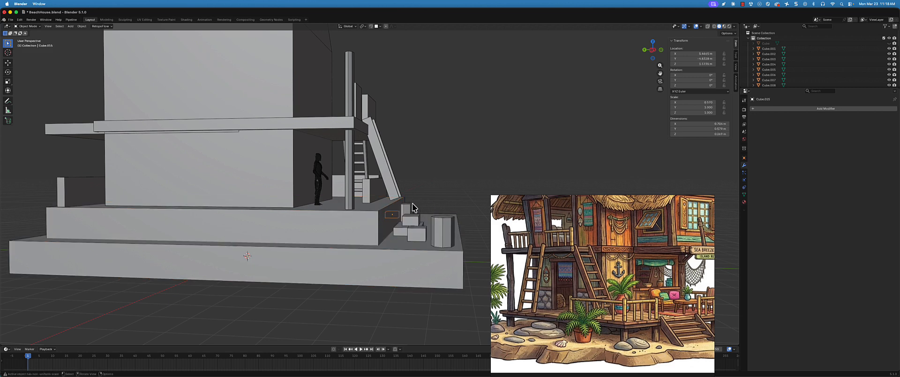
pyautogui.moveTo(412, 207); pyautogui.dragTo(263, 267, button='middle')
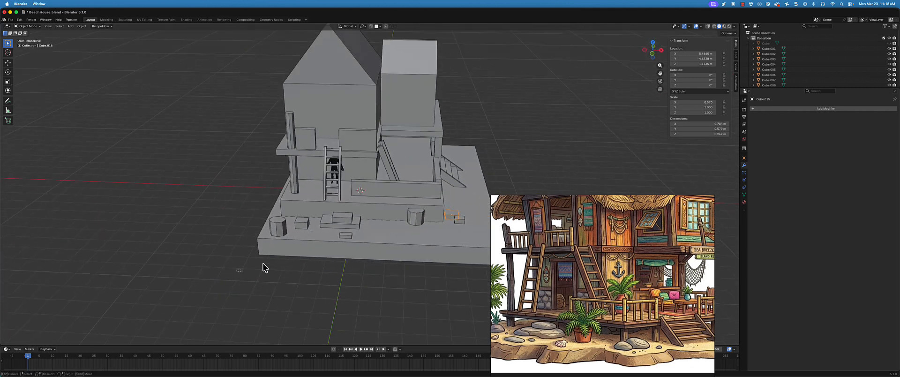
pyautogui.moveTo(236, 272); pyautogui.dragTo(425, 211)
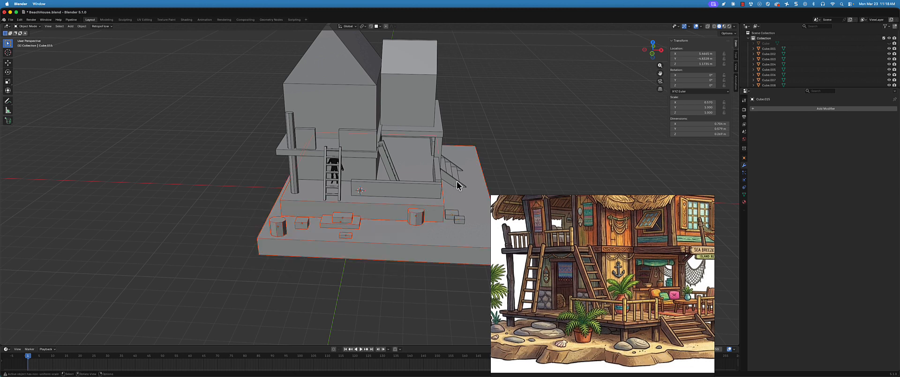
pyautogui.click(446, 249)
pyautogui.moveTo(396, 228); pyautogui.dragTo(406, 227, button='middle')
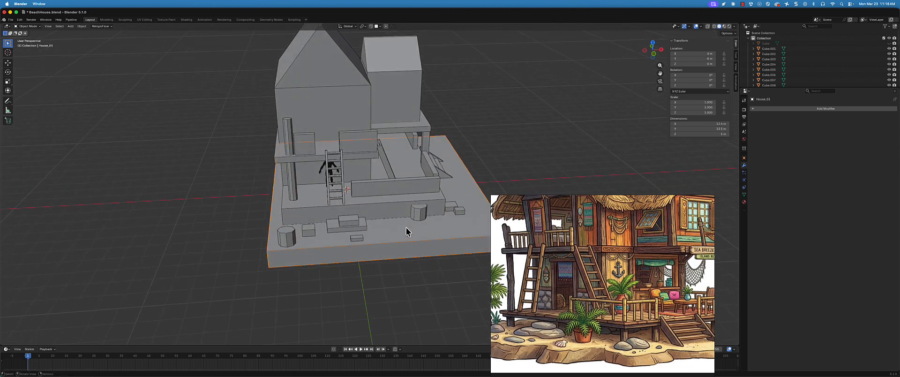
# Select the blocks and cylinders in front of the deck and move them away from it along Y by about 0.35 m
pyautogui.click(279, 238)
pyautogui.keyDown('shift'); pyautogui.click(309, 231); pyautogui.keyUp('shift')
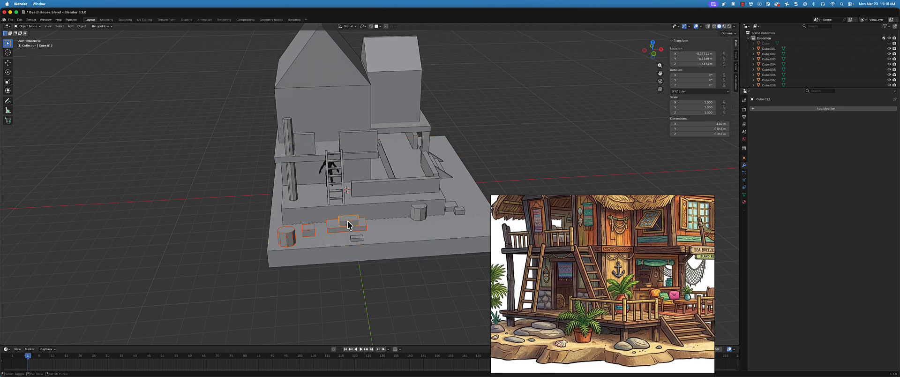
pyautogui.keyDown('shift'); pyautogui.click(415, 218); pyautogui.keyUp('shift')
pyautogui.moveTo(416, 219); pyautogui.dragTo(403, 229, button='middle')
pyautogui.click(7, 62)
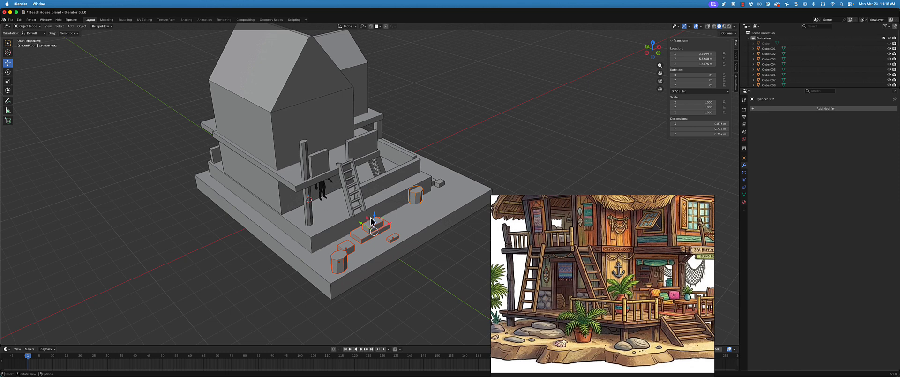
pyautogui.moveTo(361, 227); pyautogui.dragTo(366, 232)
# Select the two stacked slabs in front of the first ladder and adjust their Y position closer to the deck
pyautogui.moveTo(366, 232); pyautogui.dragTo(360, 222, button='middle')
pyautogui.scroll(3, 360, 223)
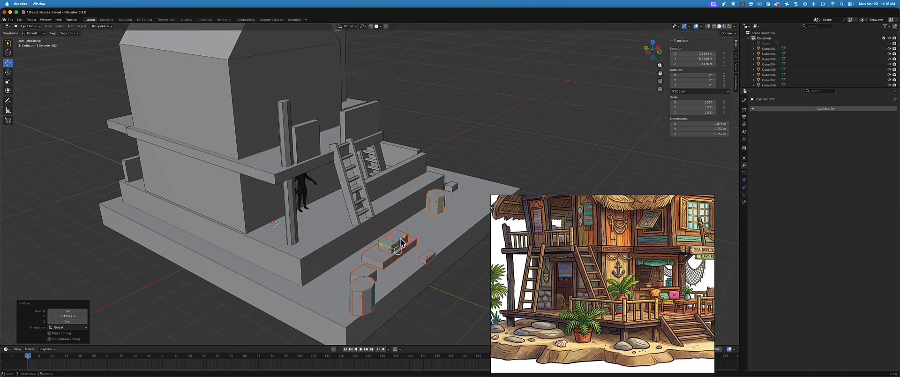
pyautogui.click(398, 241)
pyautogui.click(391, 251)
pyautogui.moveTo(390, 248); pyautogui.dragTo(379, 241)
pyautogui.moveTo(379, 242); pyautogui.dragTo(315, 225, button='middle')
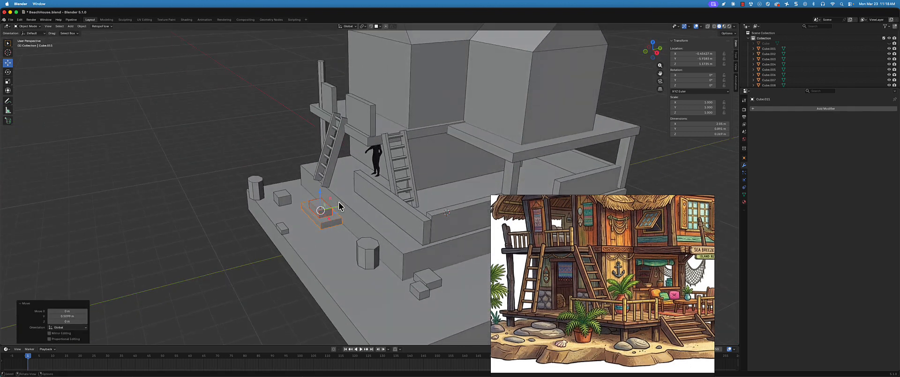
pyautogui.moveTo(340, 207); pyautogui.dragTo(336, 207)
# Select the lower deck platform and set its origin to its geometry
pyautogui.click(360, 211)
pyautogui.moveTo(352, 199); pyautogui.dragTo(462, 261, button='middle')
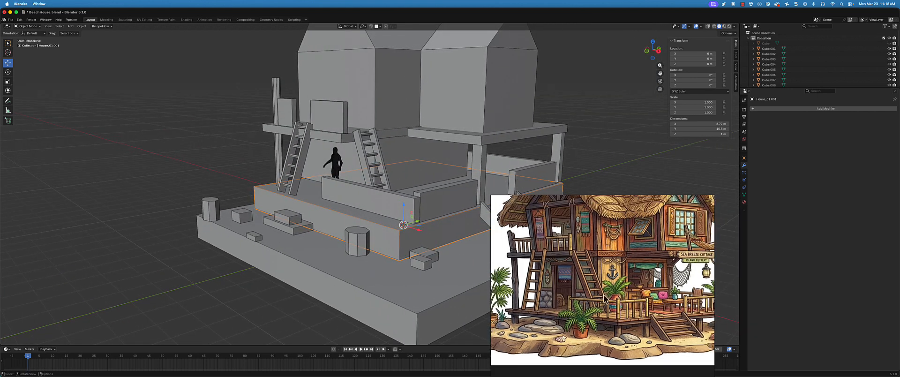
pyautogui.moveTo(331, 229); pyautogui.dragTo(359, 219, button='middle')
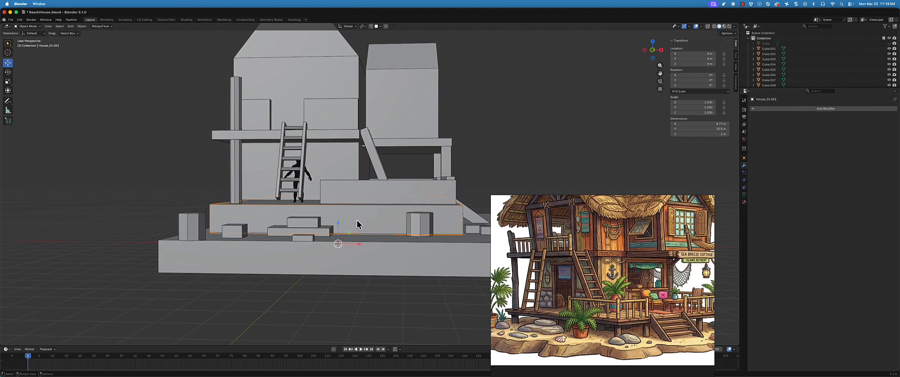
pyautogui.click(82, 26)
pyautogui.moveTo(90, 38)
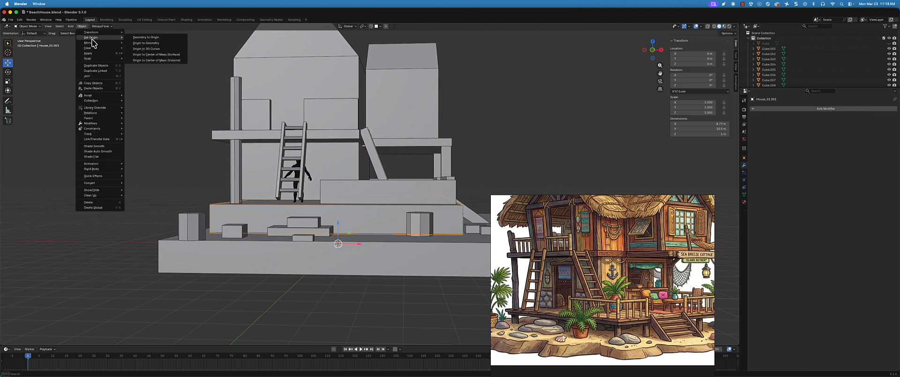
pyautogui.click(151, 43)
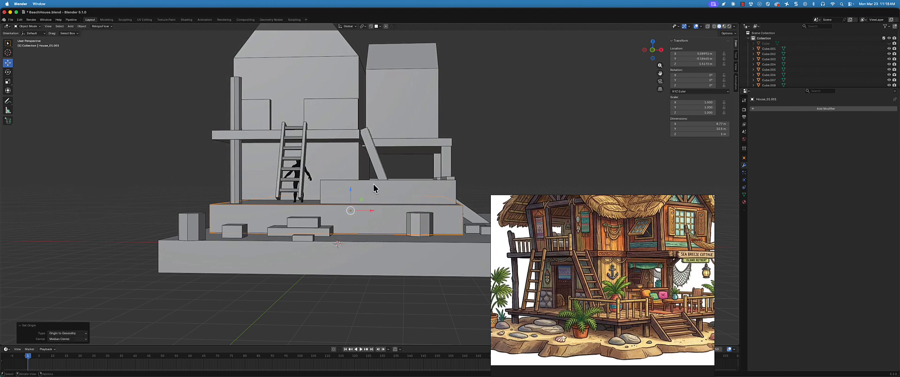
# Flatten the deck platform along Z into a slab about 0.2 m thick and raise it about 0.54 m along Z
pyautogui.press('s')
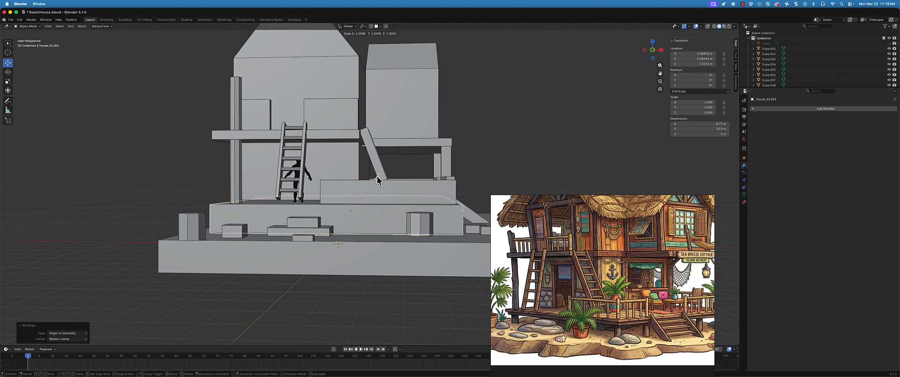
pyautogui.press('z')
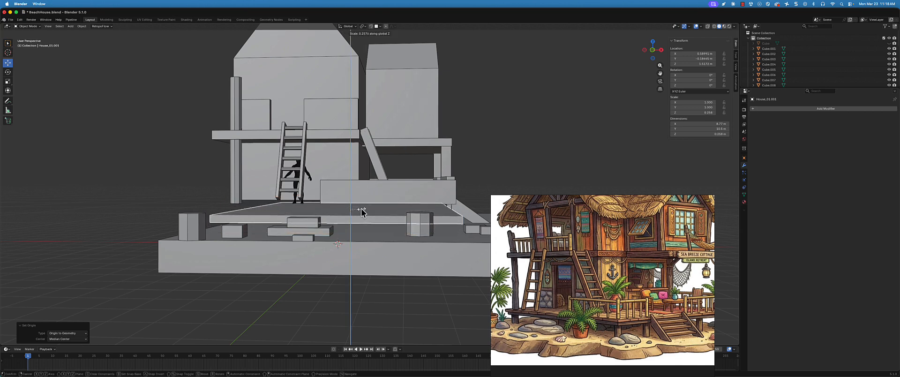
pyautogui.click(358, 209)
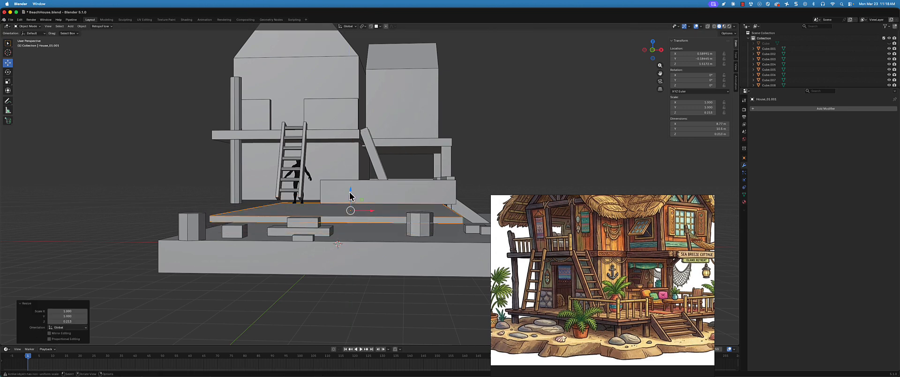
pyautogui.press('g')
pyautogui.press('z')
pyautogui.click(375, 183)
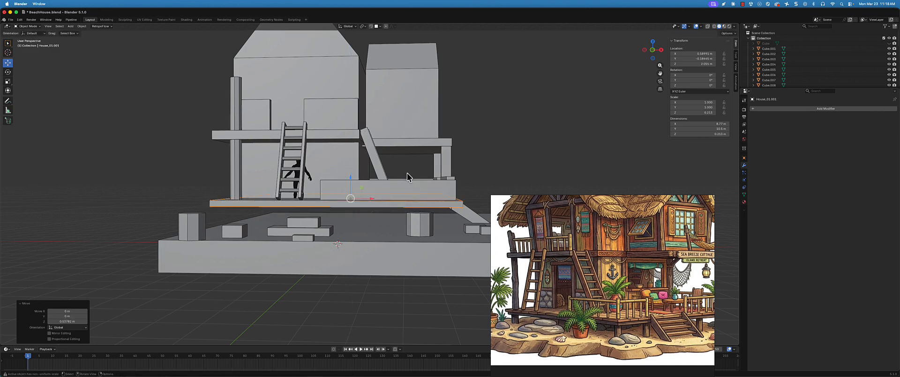
# Duplicate the deck slab just below itself along Z and scale the copy uniformly to 0.955
pyautogui.hotkey('shift', 'd')
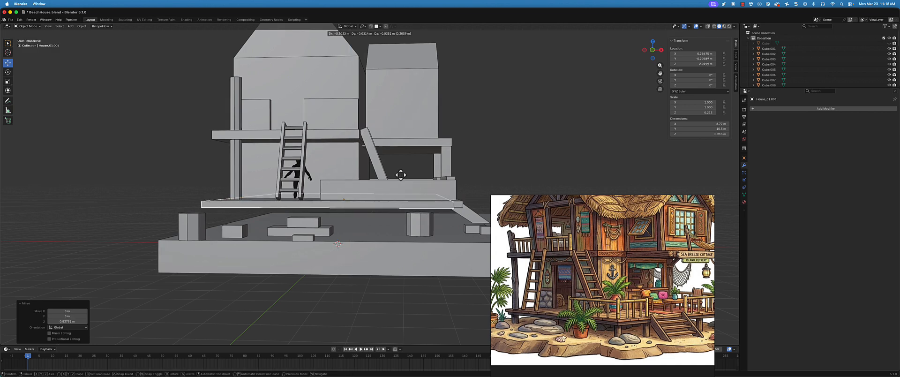
pyautogui.press('z')
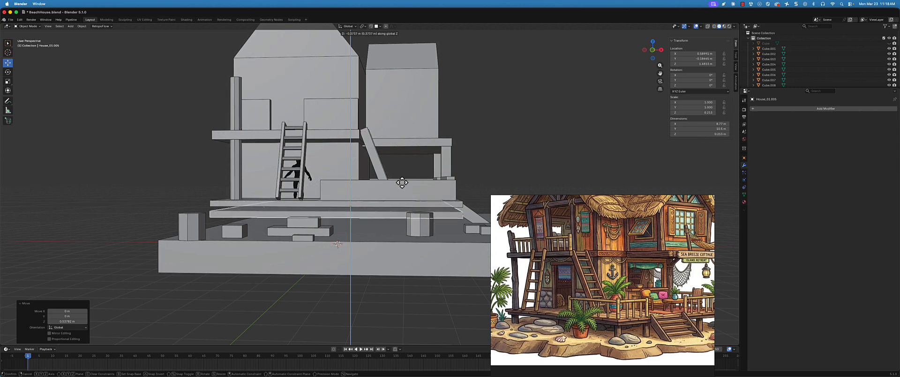
pyautogui.click(402, 185)
pyautogui.moveTo(428, 183); pyautogui.dragTo(467, 164, button='middle')
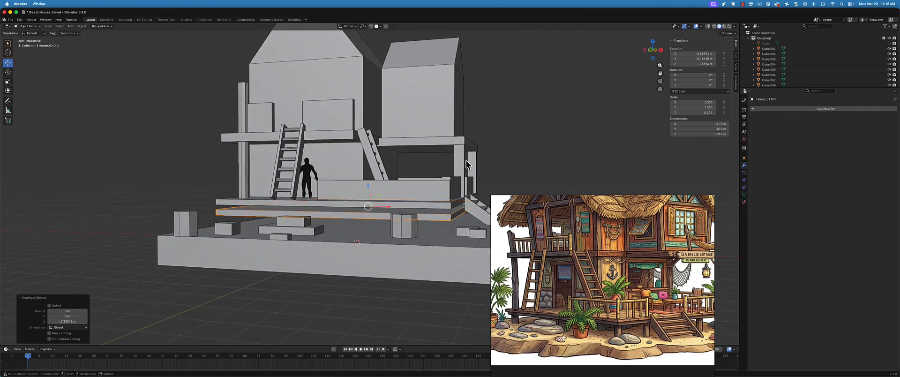
pyautogui.press('s')
pyautogui.click(488, 150)
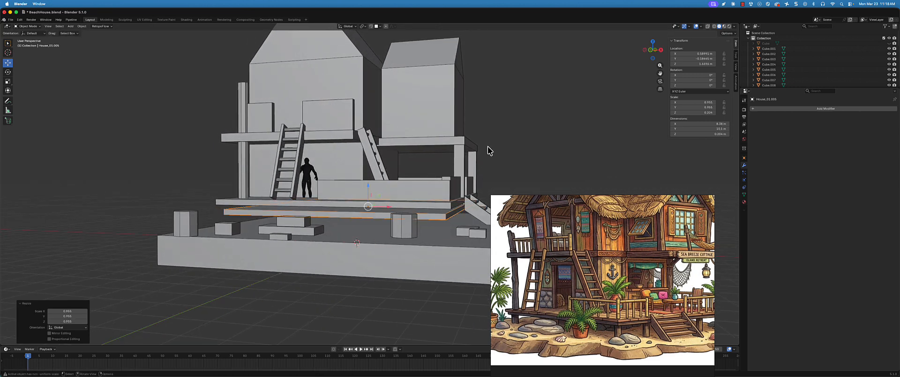
# Thicken the lower slab copy along Z to about 0.55 m as a base beneath the deck
pyautogui.press('s')
pyautogui.press('z')
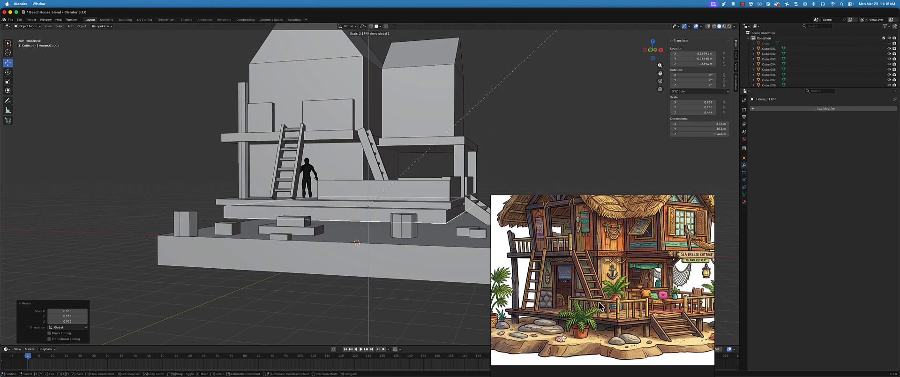
pyautogui.click(663, 228)
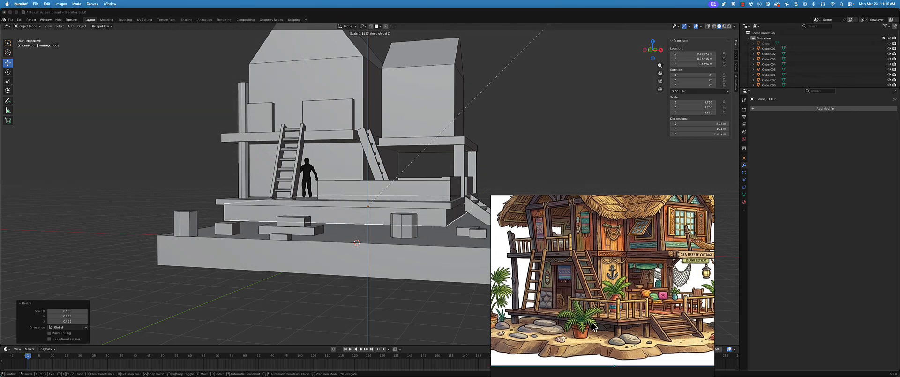
pyautogui.click(463, 179)
pyautogui.moveTo(474, 149)
pyautogui.mouseDown(button='middle')
pyautogui.moveTo(442, 170)
pyautogui.moveTo(475, 146)
pyautogui.mouseUp(button='middle')
pyautogui.press('s')
pyautogui.press('z')
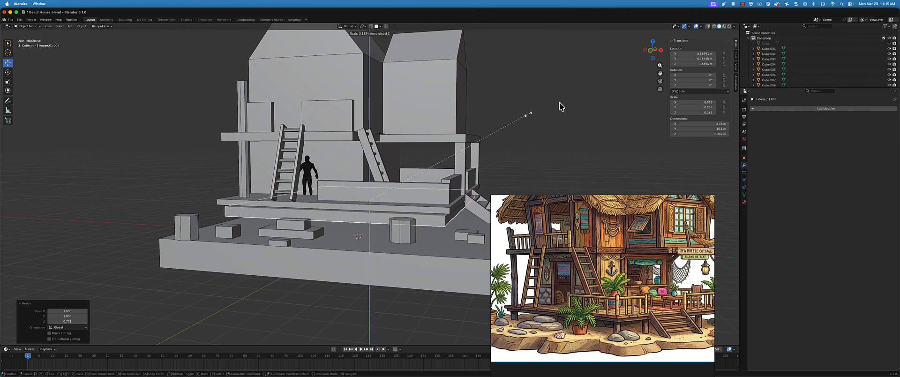
pyautogui.click(612, 77)
# Select the upper deck slab together with its base slab and raise them slightly along Z
pyautogui.scroll(-5, 511, 192)
pyautogui.moveTo(478, 190); pyautogui.dragTo(392, 216, button='middle')
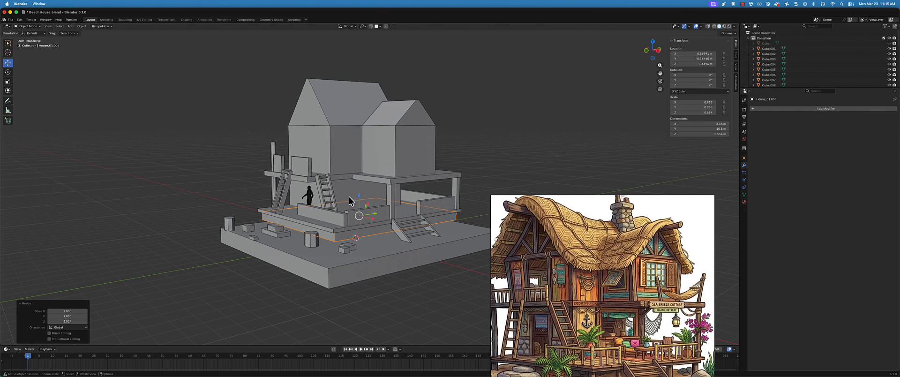
pyautogui.moveTo(349, 196); pyautogui.dragTo(356, 211, button='middle')
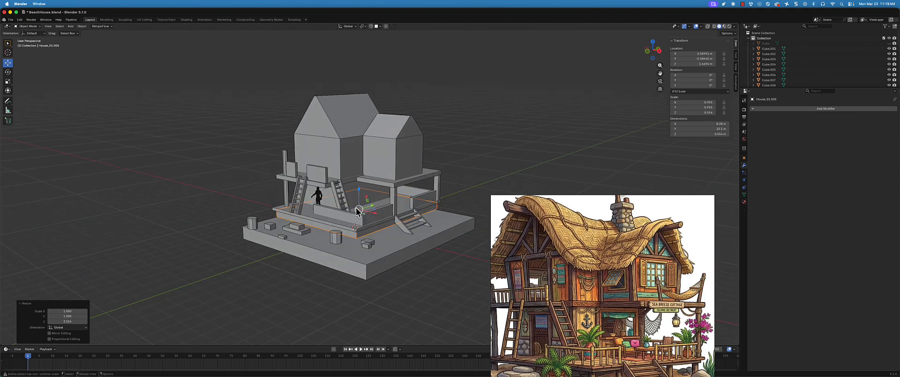
pyautogui.scroll(2, 357, 211)
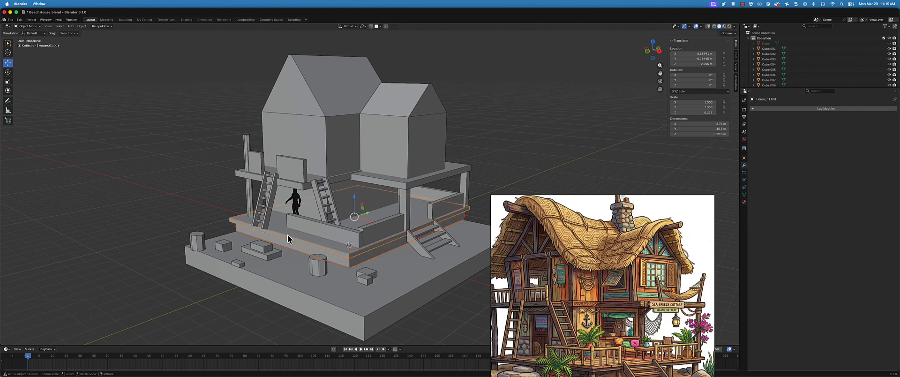
pyautogui.hotkey('ctrl', 'z')
pyautogui.moveTo(357, 199); pyautogui.dragTo(355, 191)
pyautogui.scroll(-2, 381, 216)
pyautogui.scroll(2, 381, 216)
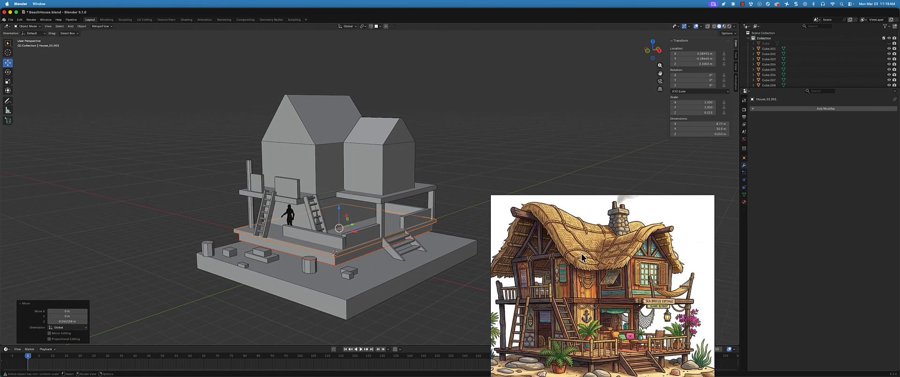
# Select the main house body and compare its shape, deck and balcony with the reference picture from several angles
pyautogui.click(311, 139)
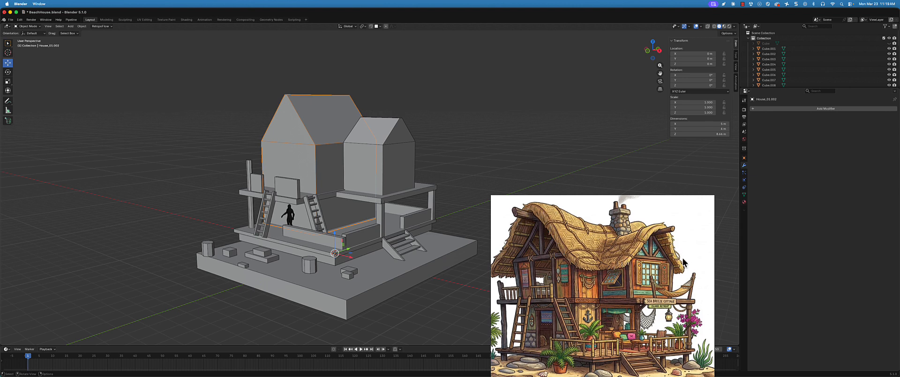
pyautogui.moveTo(257, 220); pyautogui.dragTo(291, 219, button='middle')
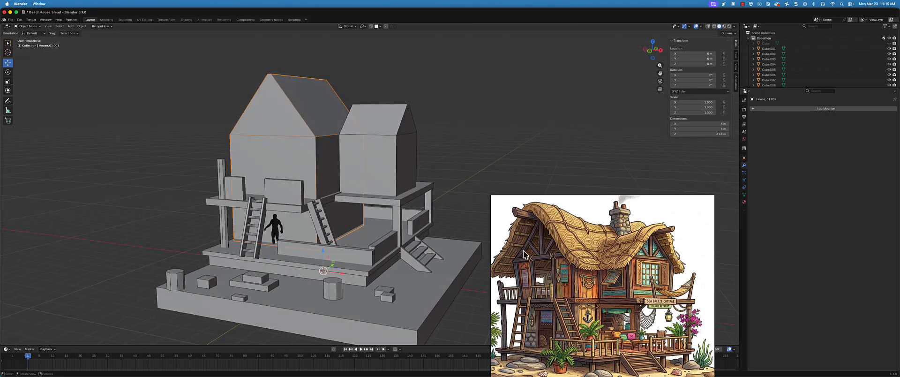
pyautogui.moveTo(461, 266); pyautogui.dragTo(363, 221, button='middle')
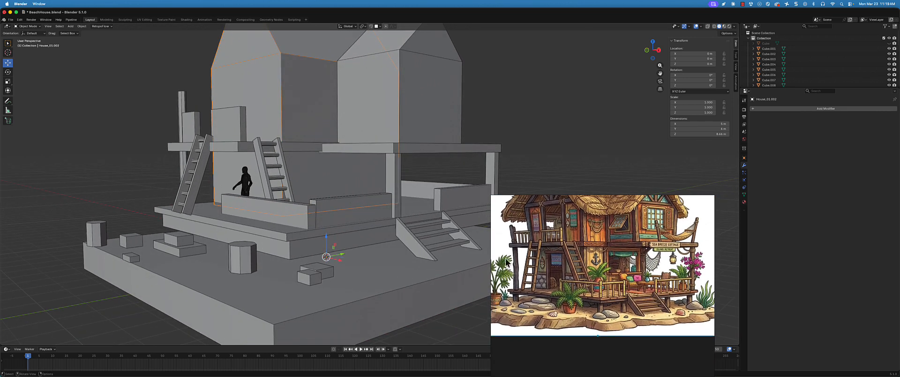
pyautogui.scroll(6, 343, 210)
pyautogui.scroll(-6, 360, 221)
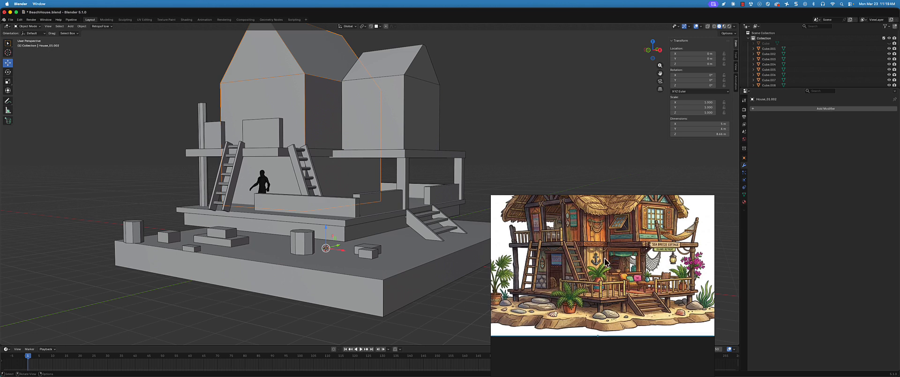
pyautogui.scroll(3, 605, 262)
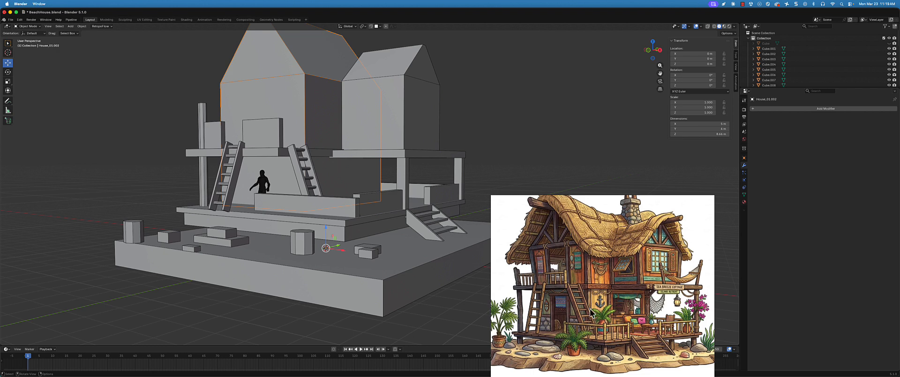
pyautogui.moveTo(353, 185); pyautogui.dragTo(328, 224, button='middle')
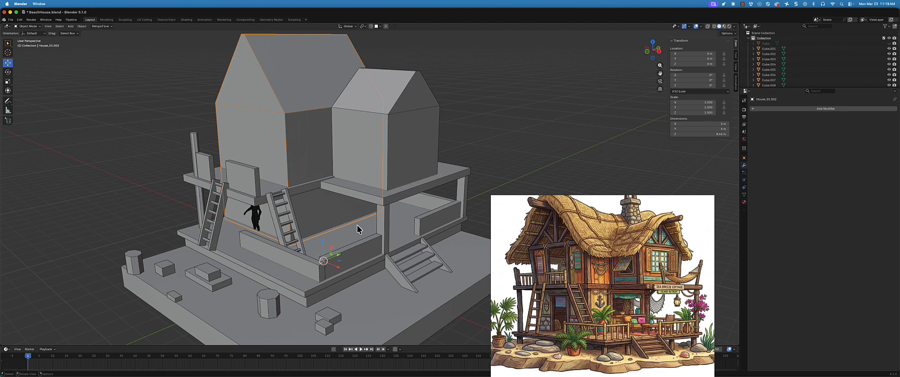
pyautogui.moveTo(338, 227); pyautogui.dragTo(319, 223, button='middle')
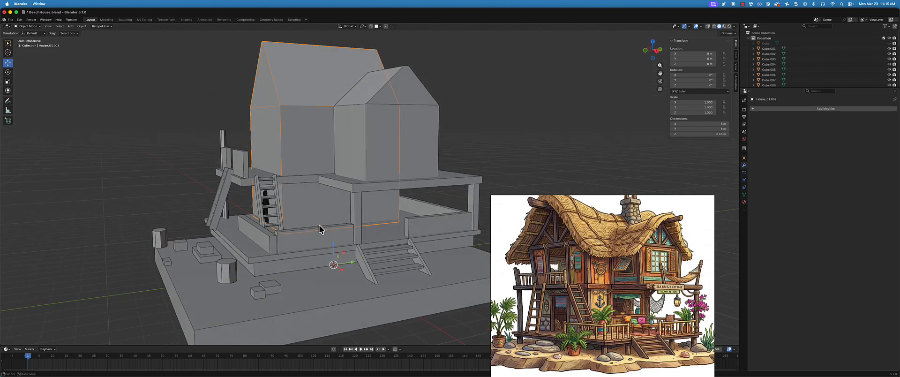
pyautogui.scroll(-1, 359, 216)
pyautogui.keyDown('shift'); pyautogui.moveTo(409, 216); pyautogui.dragTo(344, 214, button='middle'); pyautogui.keyUp('shift')
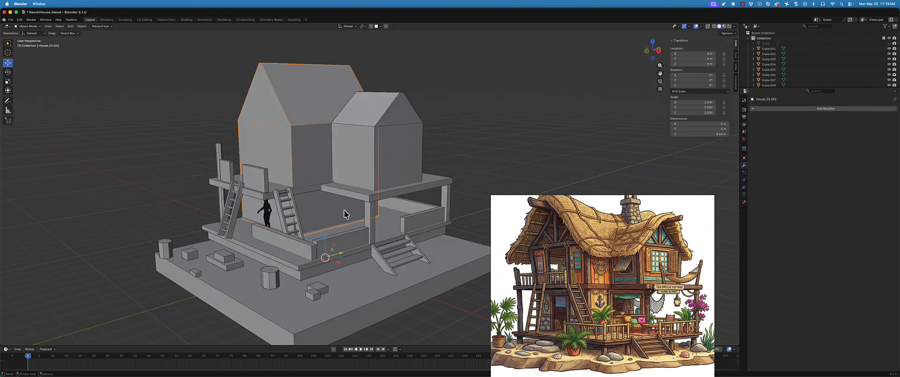